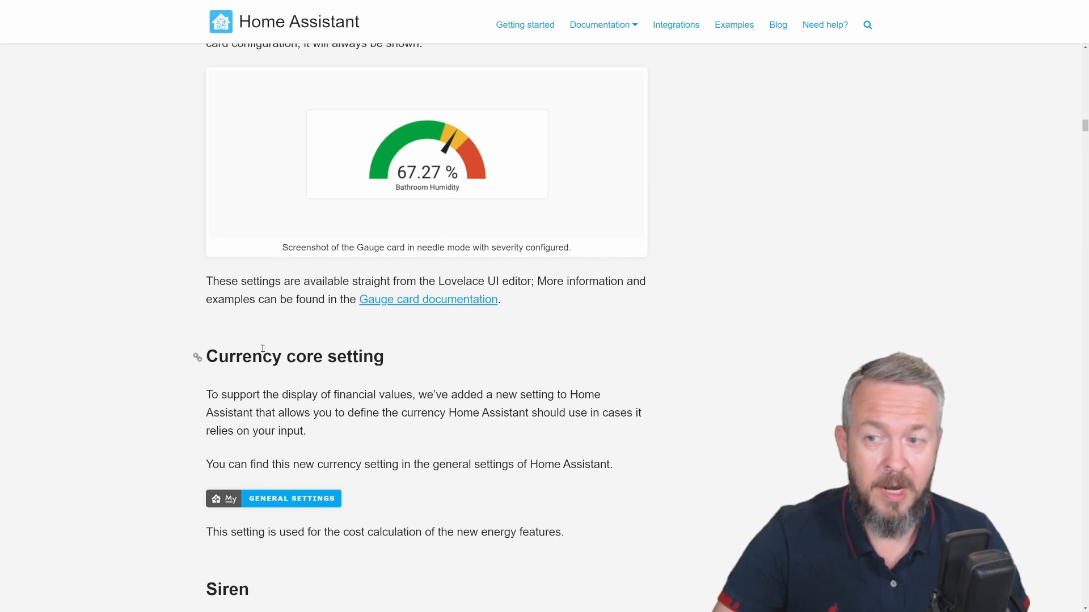
{"action": "scroll", "coordinate": [343, 360], "scroll_direction": "up", "scroll_amount": 3}
{"action": "scroll", "coordinate": [297, 255], "scroll_direction": "up", "scroll_amount": 2}
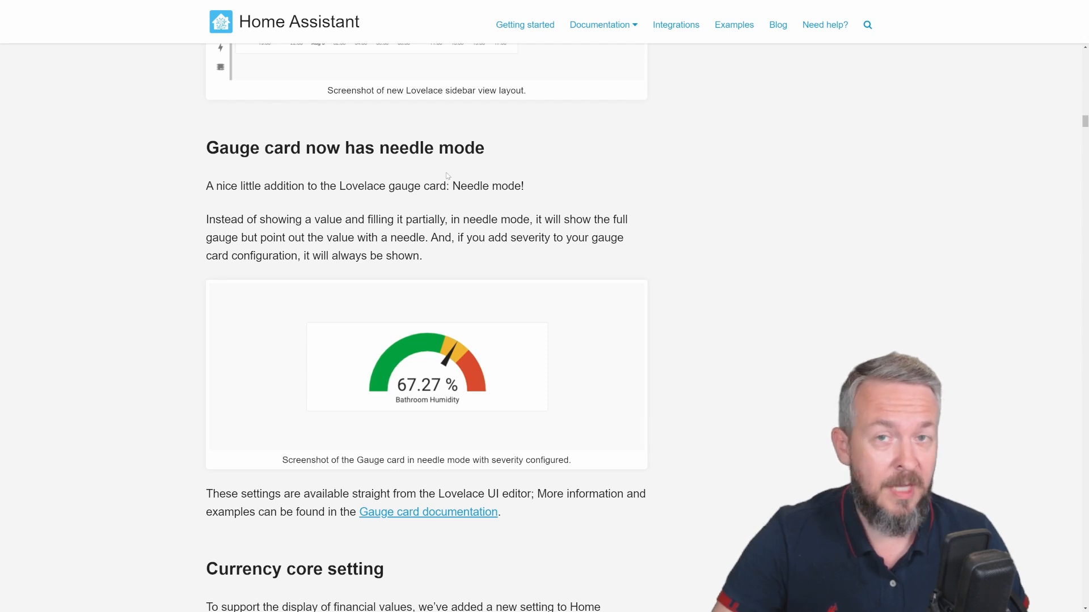
{"action": "scroll", "coordinate": [433, 335], "scroll_direction": "up", "scroll_amount": 3}
{"action": "scroll", "coordinate": [344, 181], "scroll_direction": "up", "scroll_amount": 3}
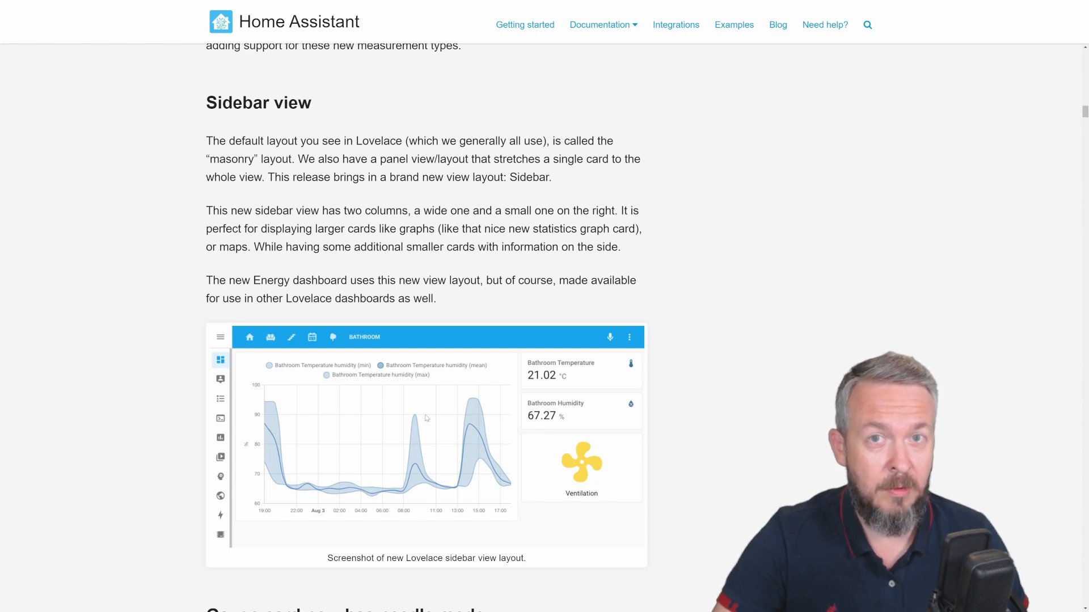
{"action": "scroll", "coordinate": [391, 375], "scroll_direction": "up", "scroll_amount": 3}
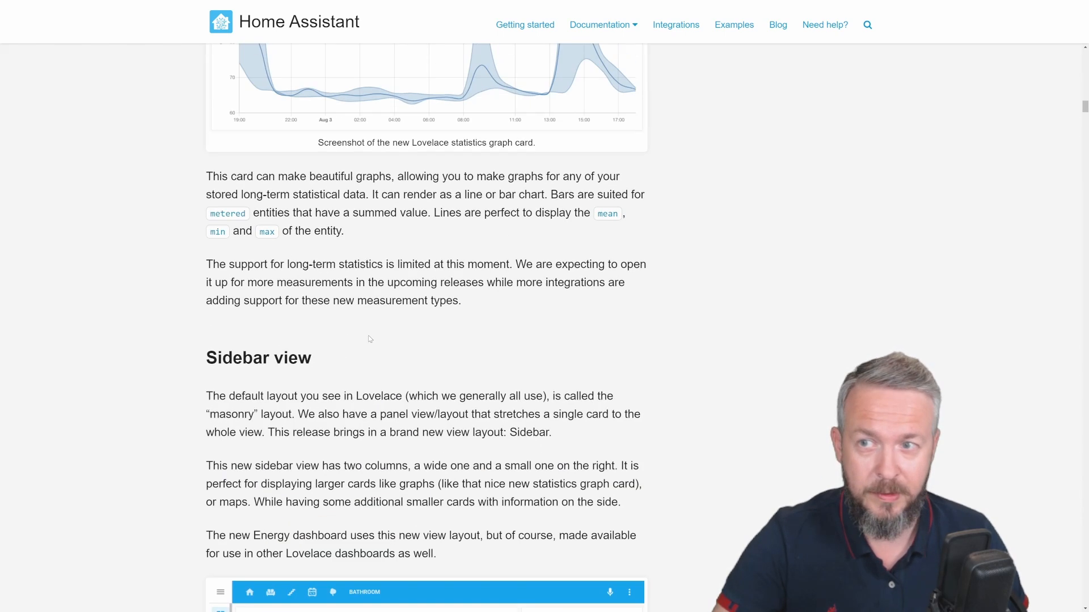
{"action": "scroll", "coordinate": [366, 341], "scroll_direction": "up", "scroll_amount": 2}
{"action": "scroll", "coordinate": [327, 297], "scroll_direction": "up", "scroll_amount": 3}
{"action": "scroll", "coordinate": [328, 297], "scroll_direction": "up", "scroll_amount": 2}
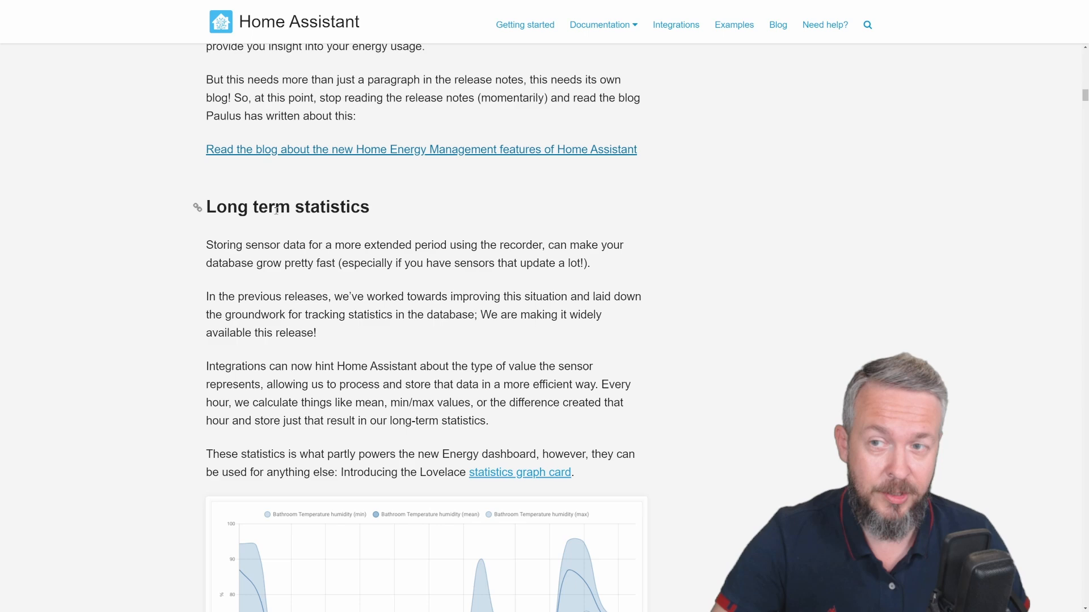
{"action": "scroll", "coordinate": [277, 210], "scroll_direction": "up", "scroll_amount": 4}
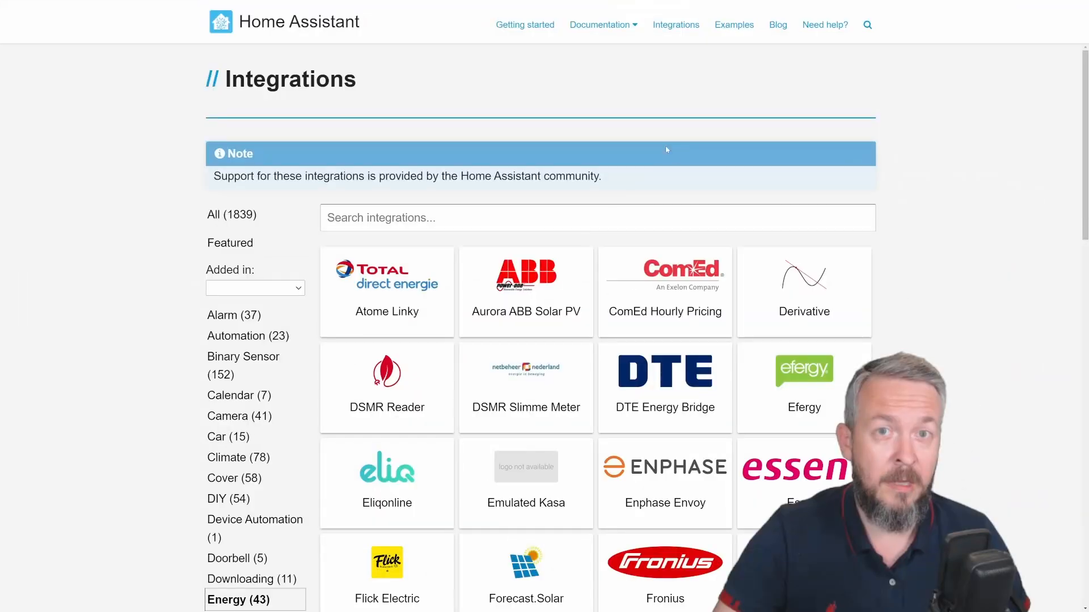
{"action": "scroll", "coordinate": [699, 173], "scroll_direction": "down", "scroll_amount": 3}
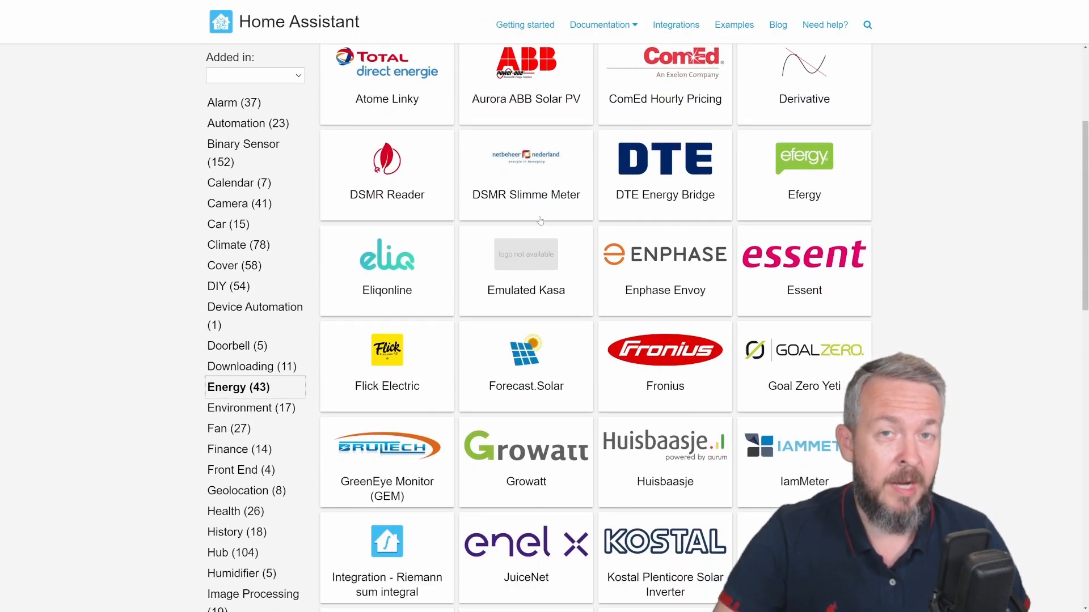
{"action": "scroll", "coordinate": [540, 217], "scroll_direction": "down", "scroll_amount": 2}
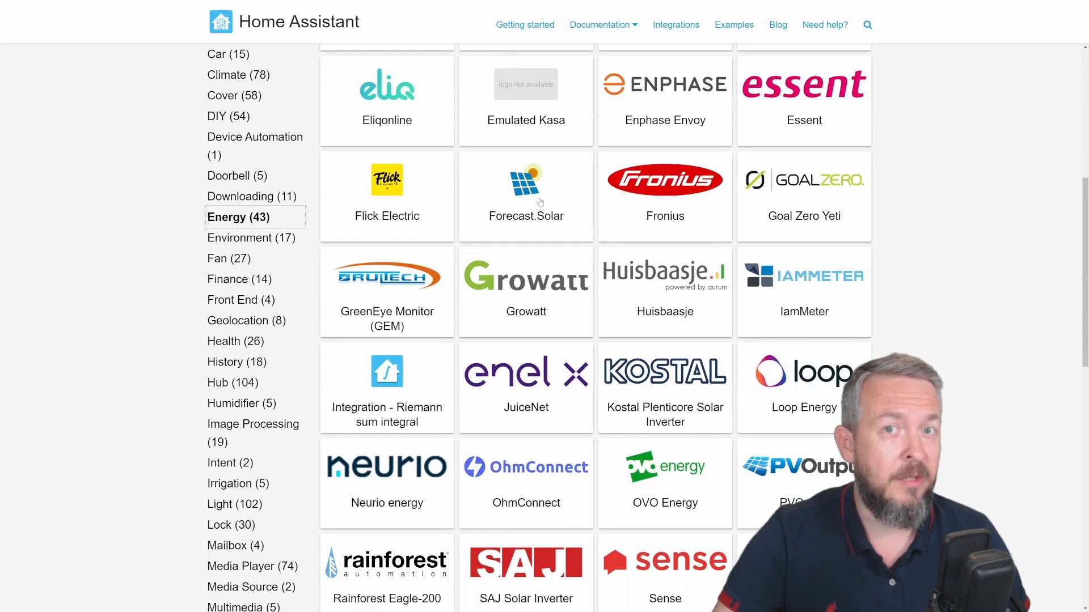
{"action": "scroll", "coordinate": [540, 202], "scroll_direction": "down", "scroll_amount": 1}
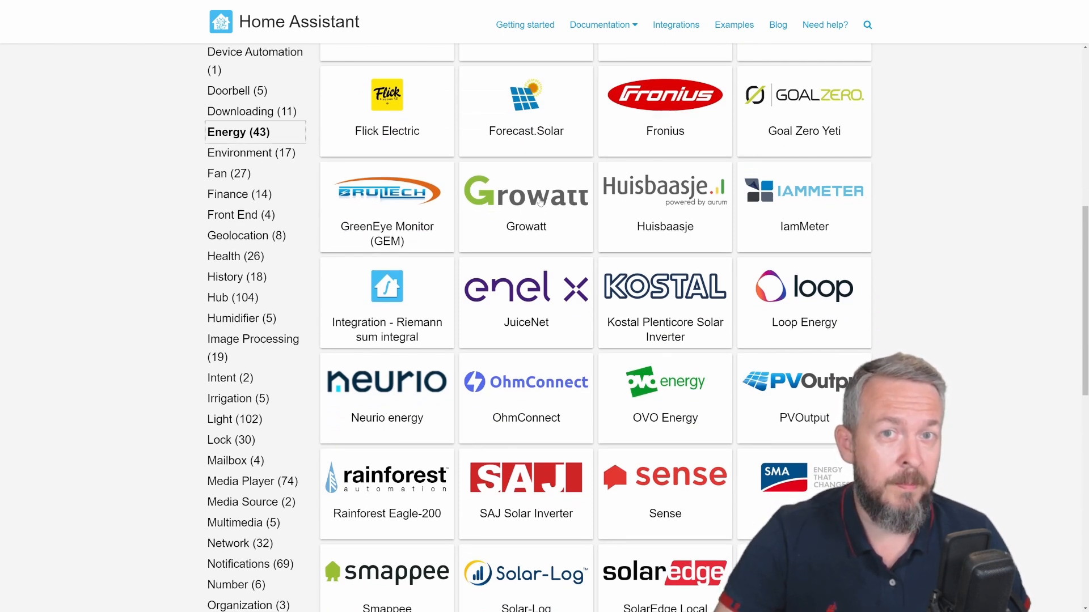
{"action": "scroll", "coordinate": [540, 202], "scroll_direction": "down", "scroll_amount": 2}
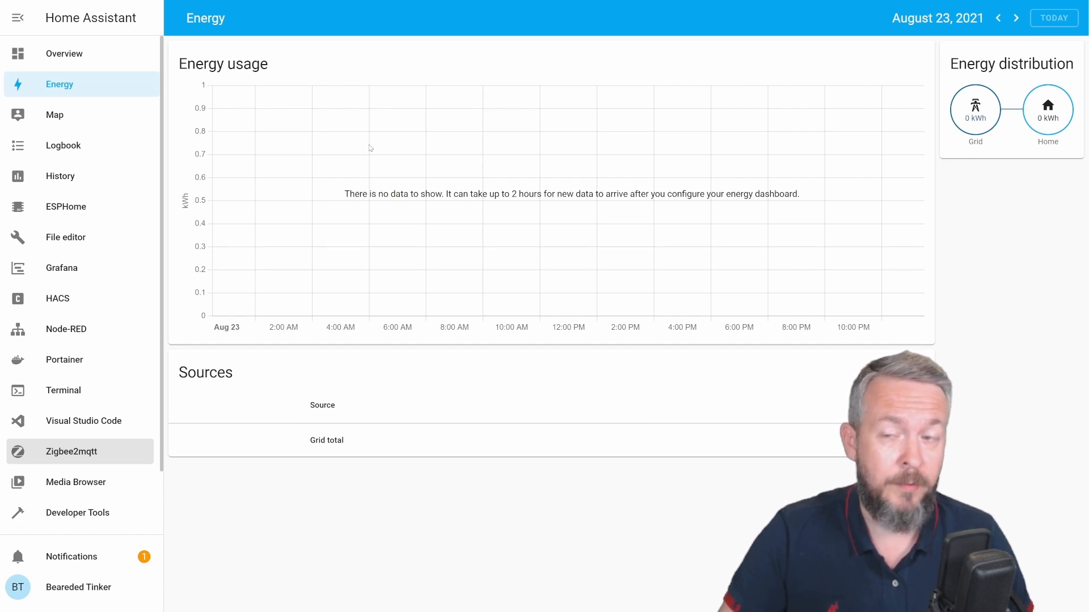
{"action": "scroll", "coordinate": [66, 399], "scroll_direction": "down", "scroll_amount": 2}
In the Energy configuration, add a grid consumption source using Shelly EM - 109665-1 - Total consumption.
{"action": "left_click", "coordinate": [73, 511]}
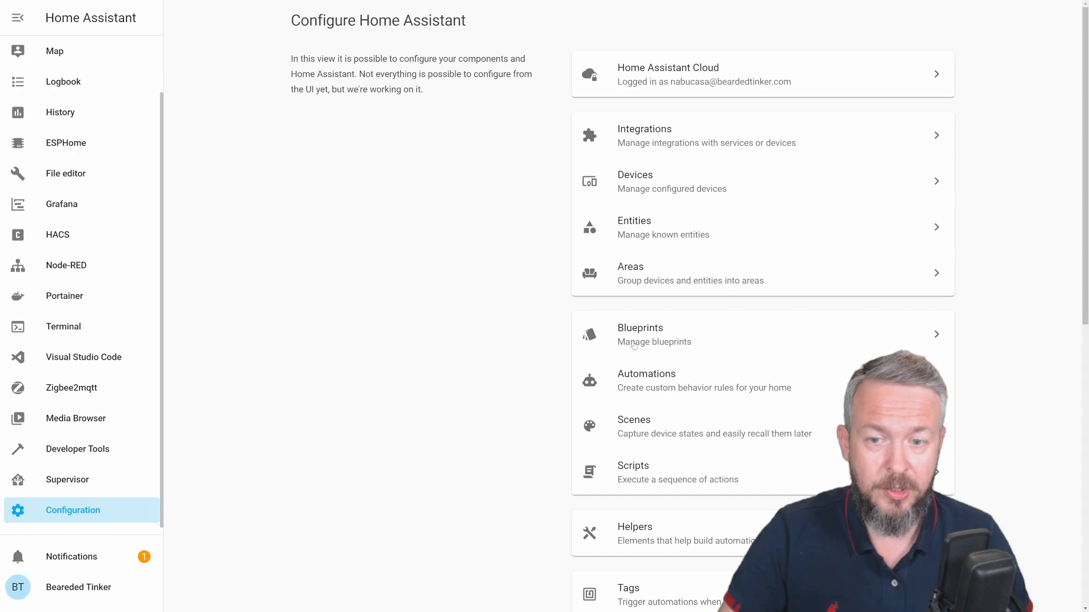
{"action": "scroll", "coordinate": [633, 344], "scroll_direction": "down", "scroll_amount": 3}
{"action": "left_click", "coordinate": [651, 400]}
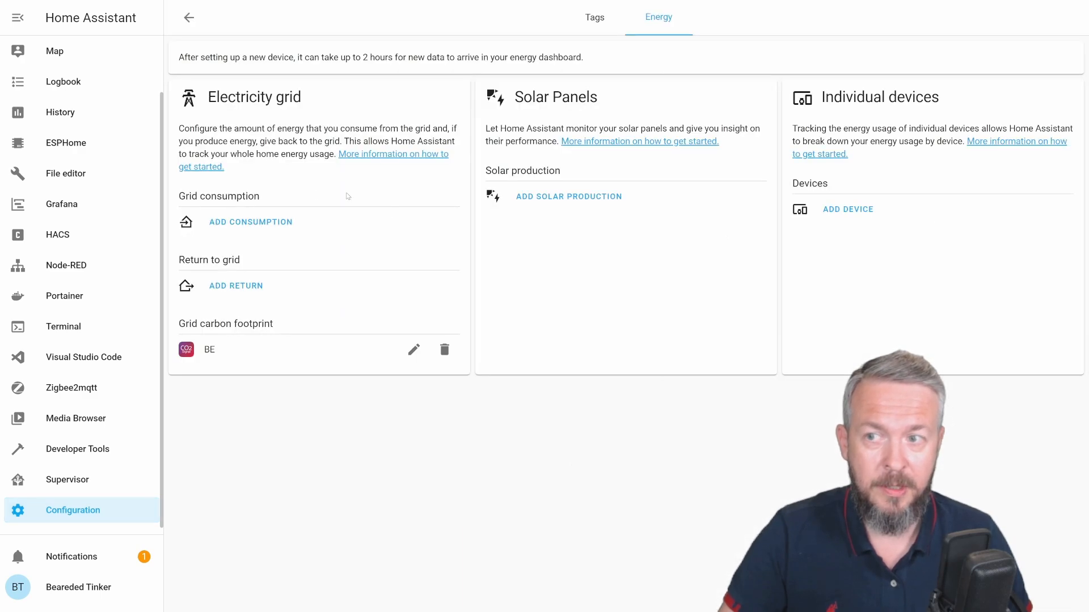
{"action": "left_click", "coordinate": [253, 222]}
{"action": "left_click", "coordinate": [649, 243]}
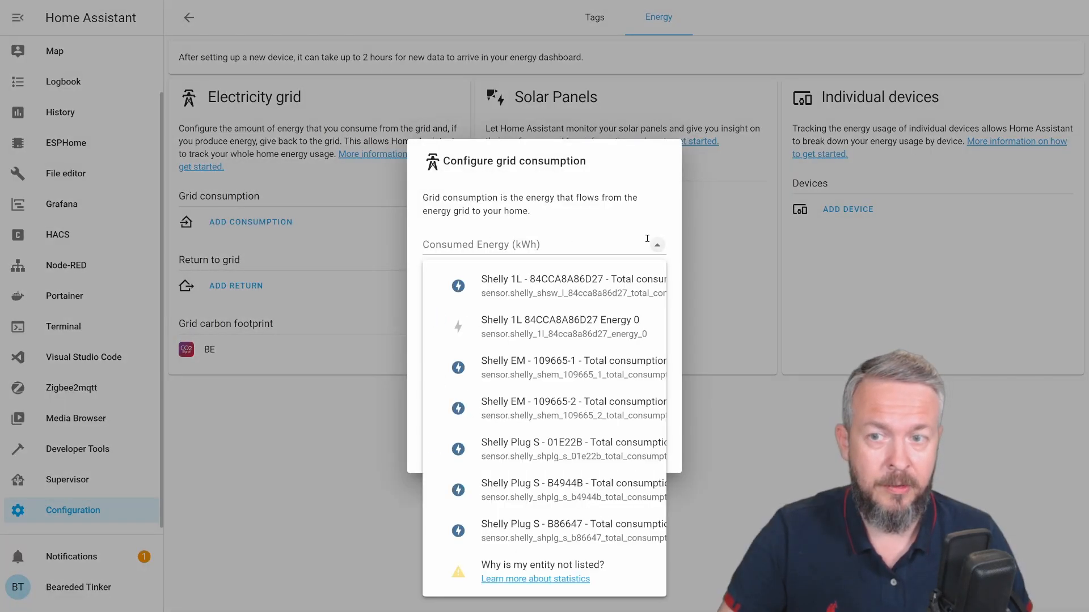
{"action": "left_click", "coordinate": [578, 367]}
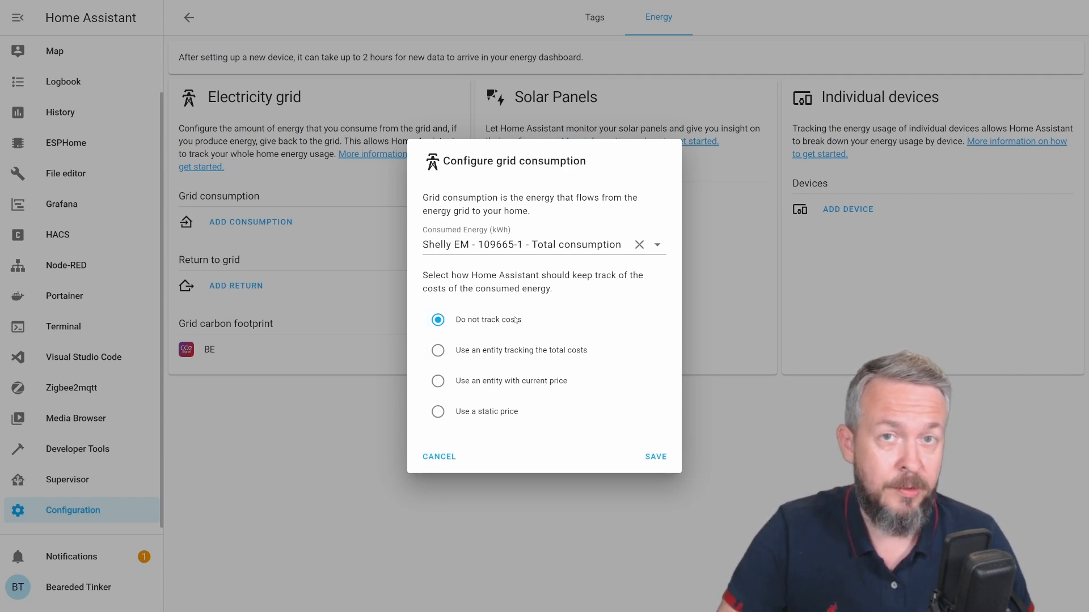
Review the total-costs entity option, then choose tracking costs via an entity with current price.
{"action": "left_click", "coordinate": [485, 350]}
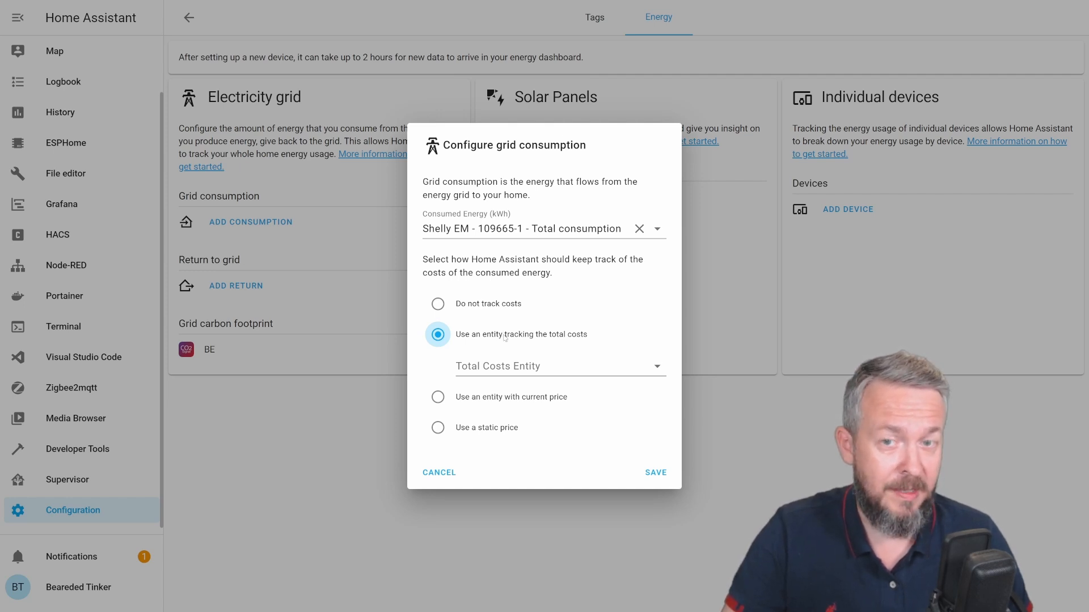
{"action": "left_click", "coordinate": [634, 364]}
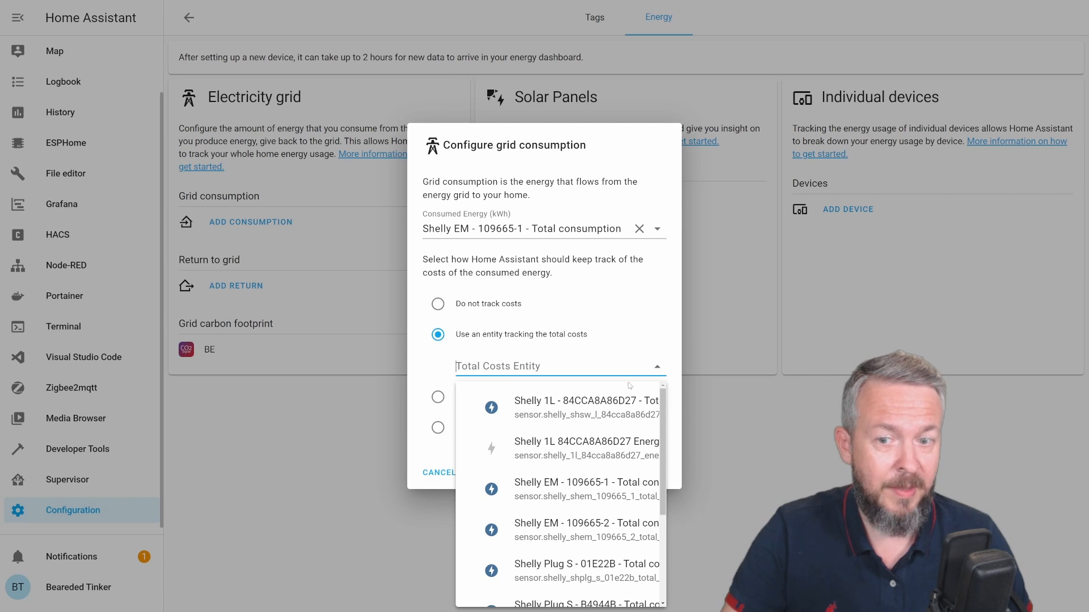
{"action": "scroll", "coordinate": [631, 387], "scroll_direction": "down", "scroll_amount": 2}
{"action": "left_click", "coordinate": [630, 303]}
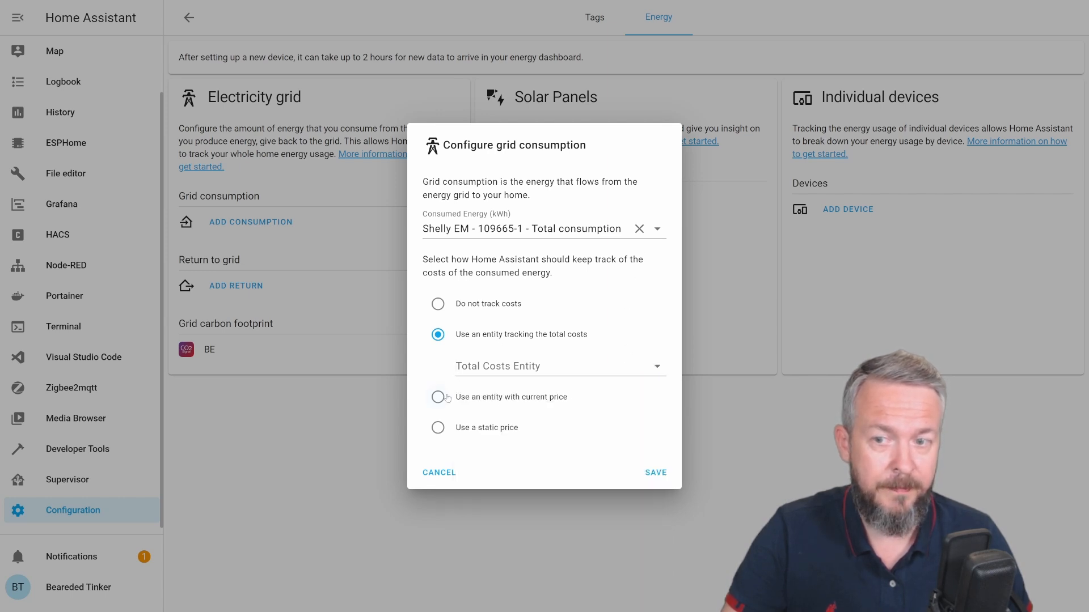
{"action": "left_click", "coordinate": [439, 397]}
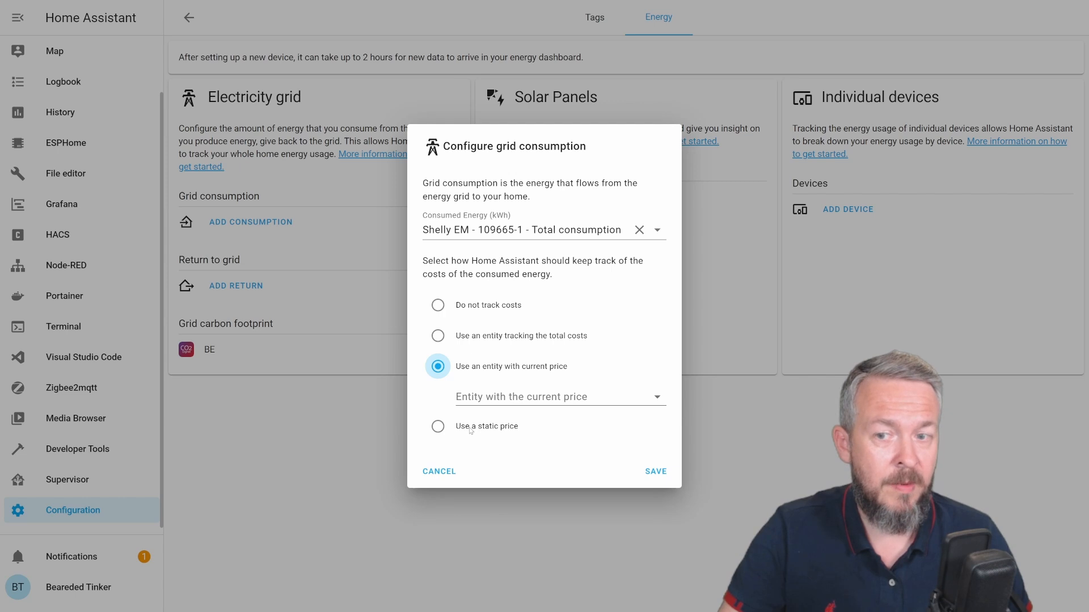
Switch to a static price of 0.17 EUR/kWh and save the grid consumption source.
{"action": "left_click", "coordinate": [469, 429]}
{"action": "type", "text": "0"}
{"action": "left_click", "coordinate": [489, 416]}
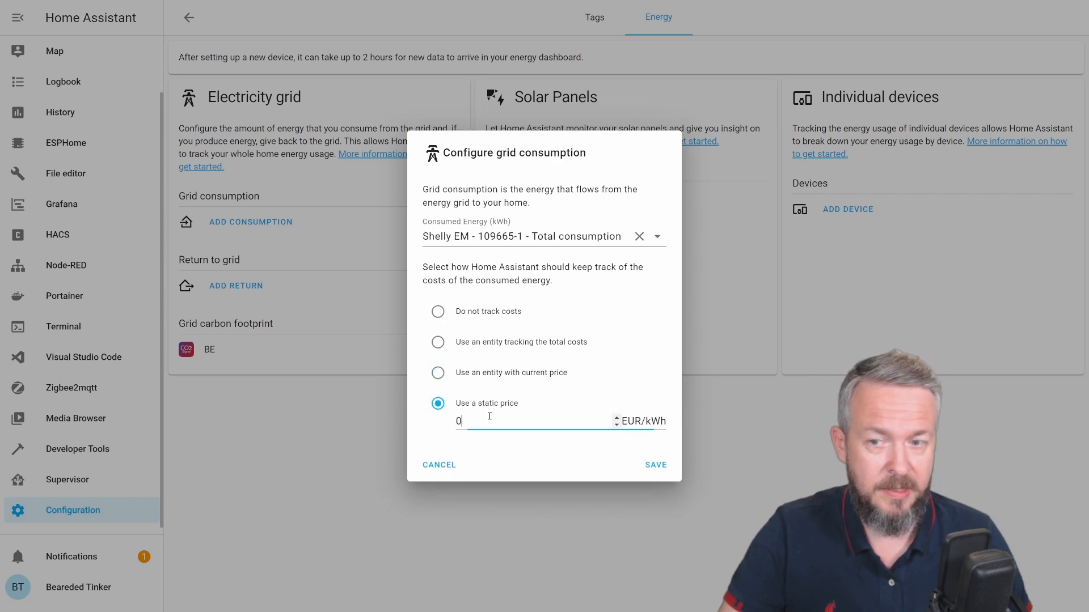
{"action": "type", "text": ".1"}
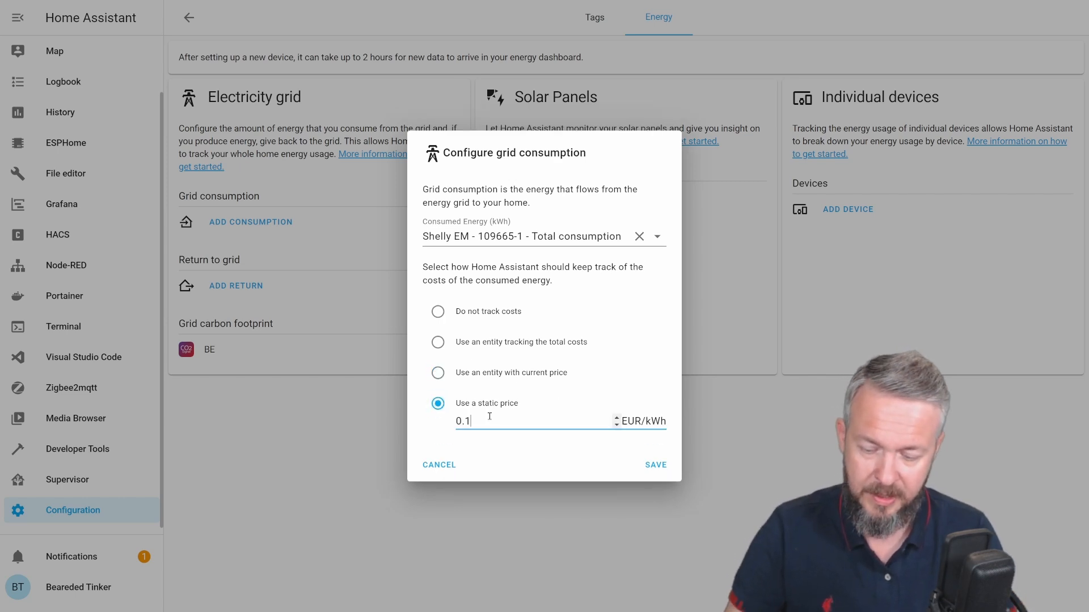
{"action": "type", "text": "7"}
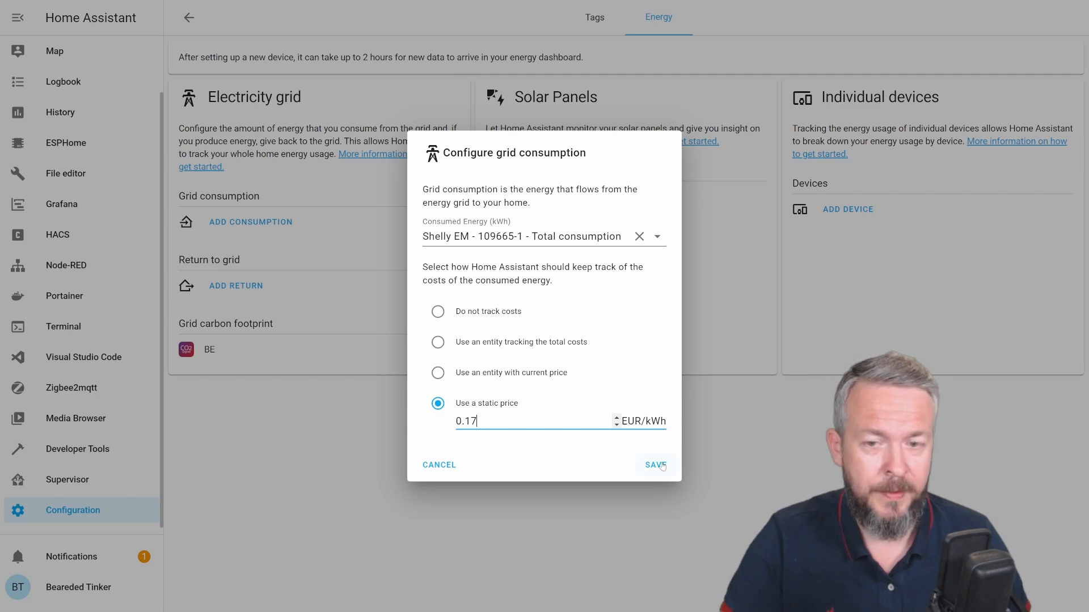
{"action": "left_click", "coordinate": [662, 466]}
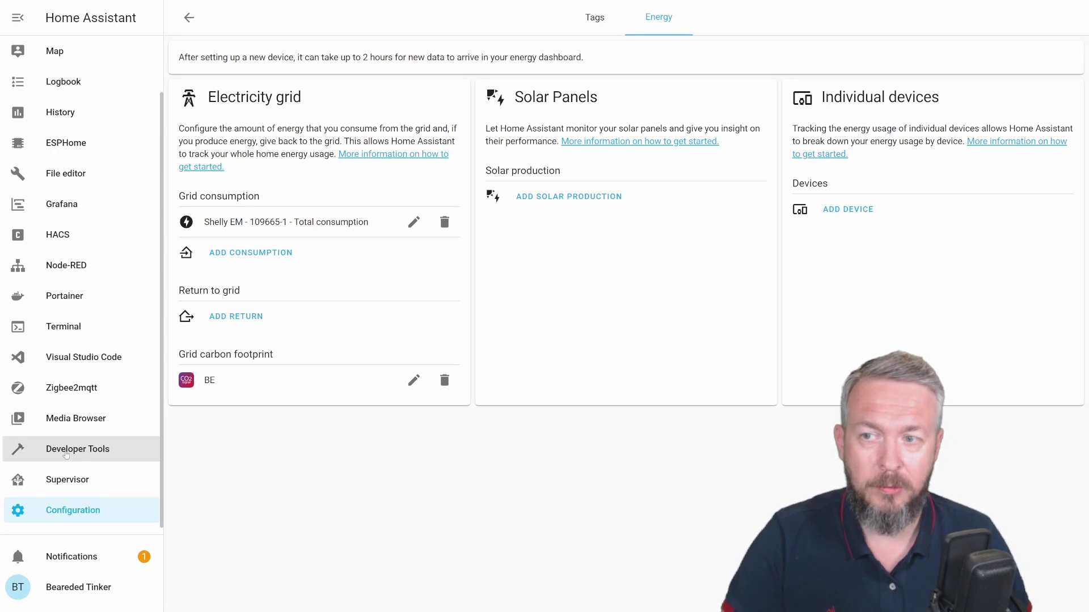
In Developer Tools States, highlight the Shelly total consumption sensor's device_class: power attribute.
{"action": "left_click", "coordinate": [66, 456]}
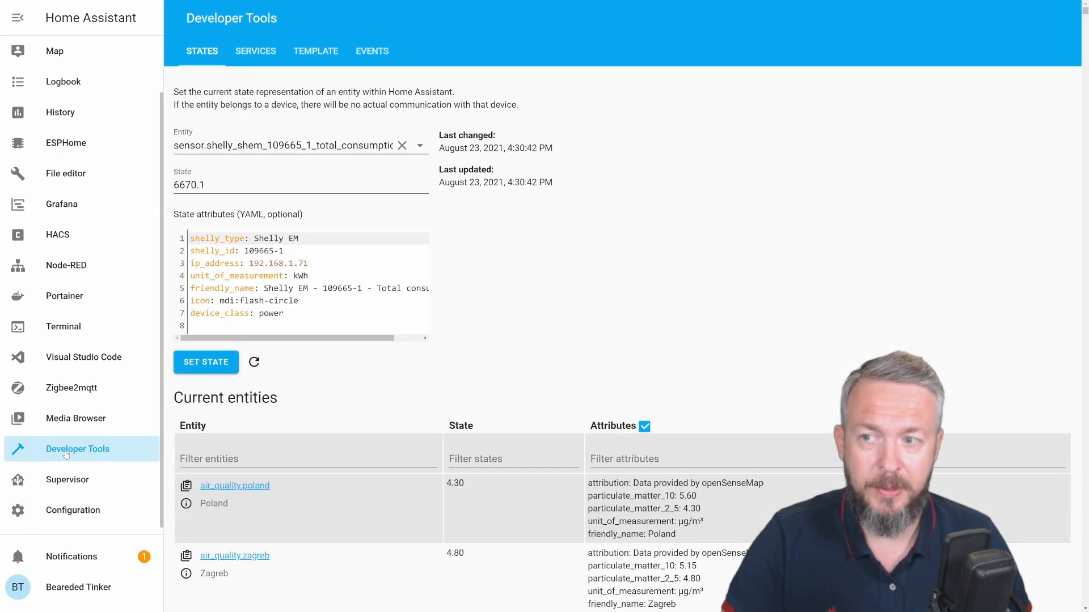
{"action": "left_click_drag", "start_coordinate": [285, 313], "coordinate": [189, 313]}
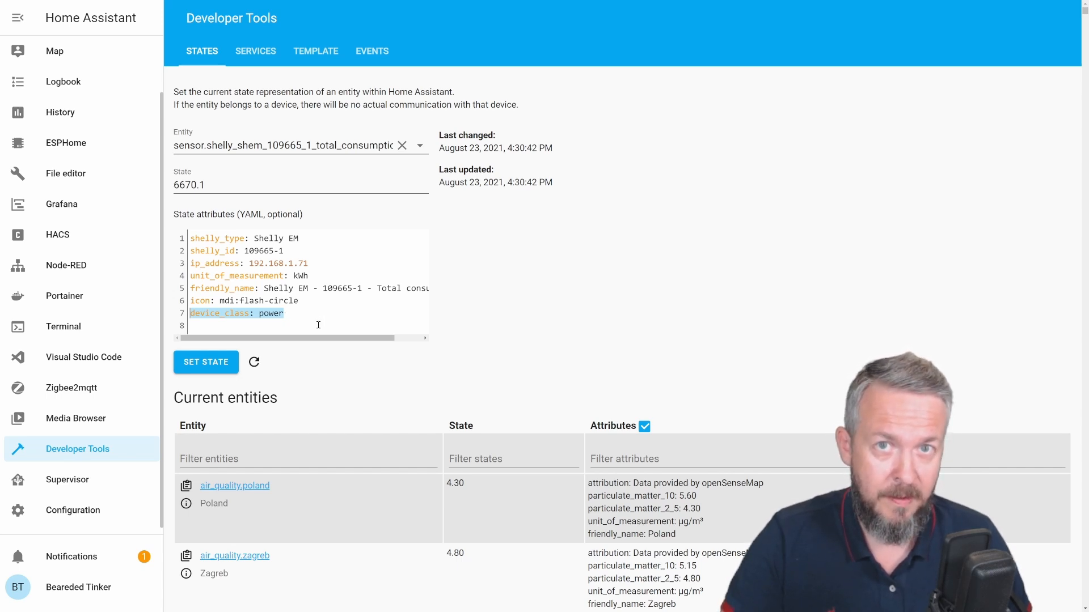
{"action": "left_click_drag", "start_coordinate": [288, 314], "coordinate": [257, 315]}
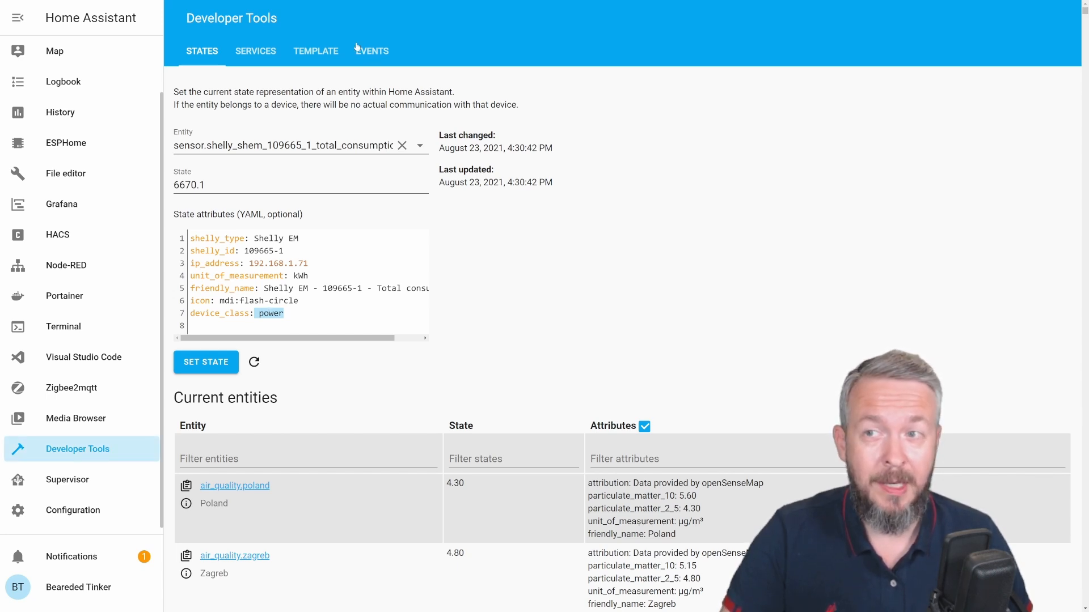
In the Template editor, review the loop's last_reset, device_class energy and state_class measurement lines.
{"action": "left_click", "coordinate": [329, 51]}
{"action": "key", "text": "ctrl+a"}
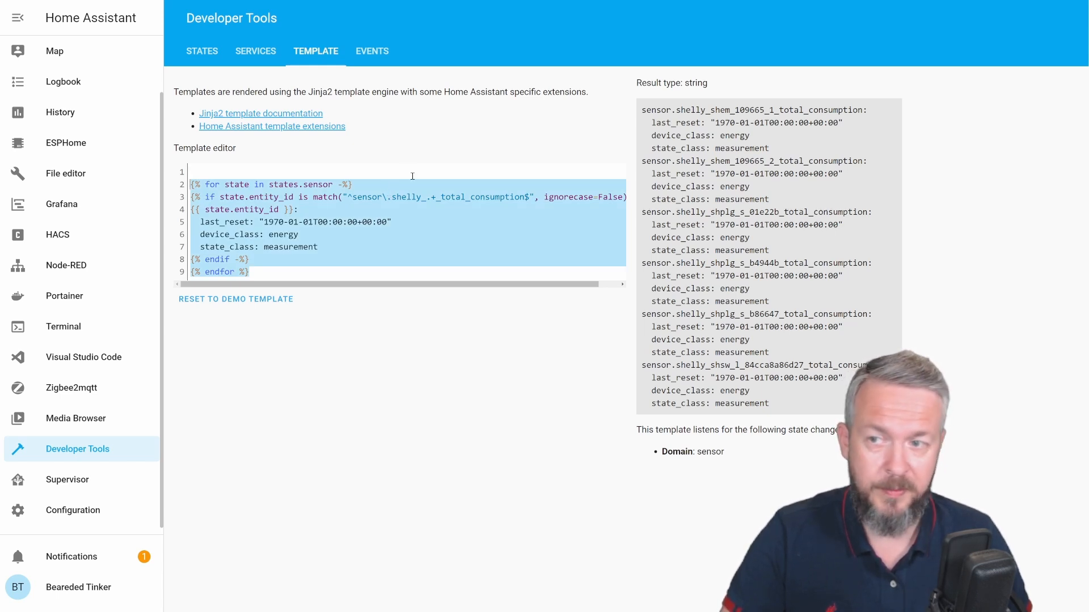
{"action": "left_click", "coordinate": [244, 183]}
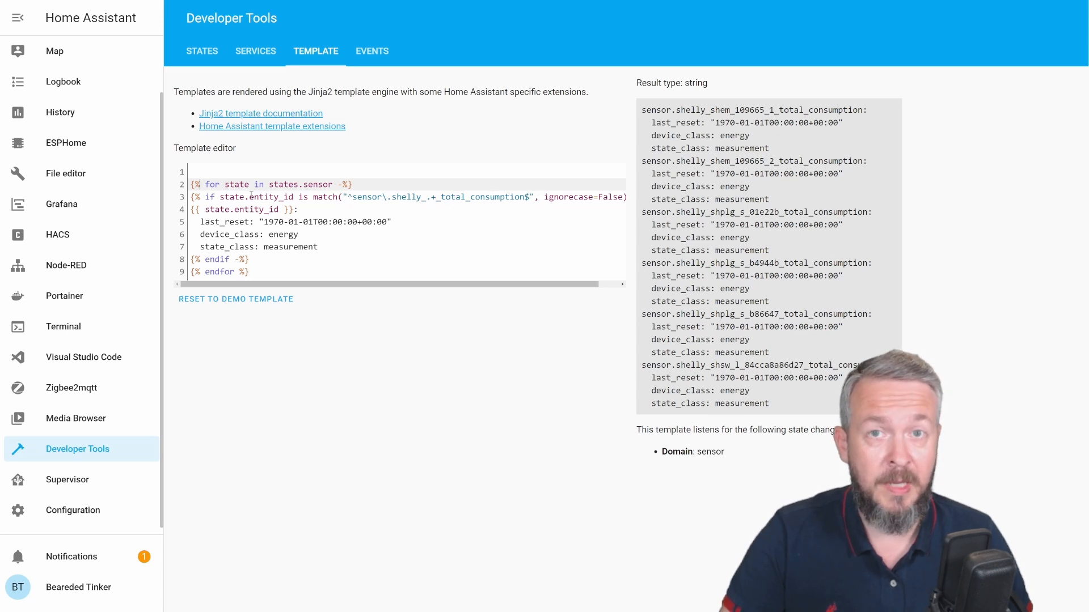
{"action": "left_click_drag", "start_coordinate": [201, 221], "coordinate": [395, 222]}
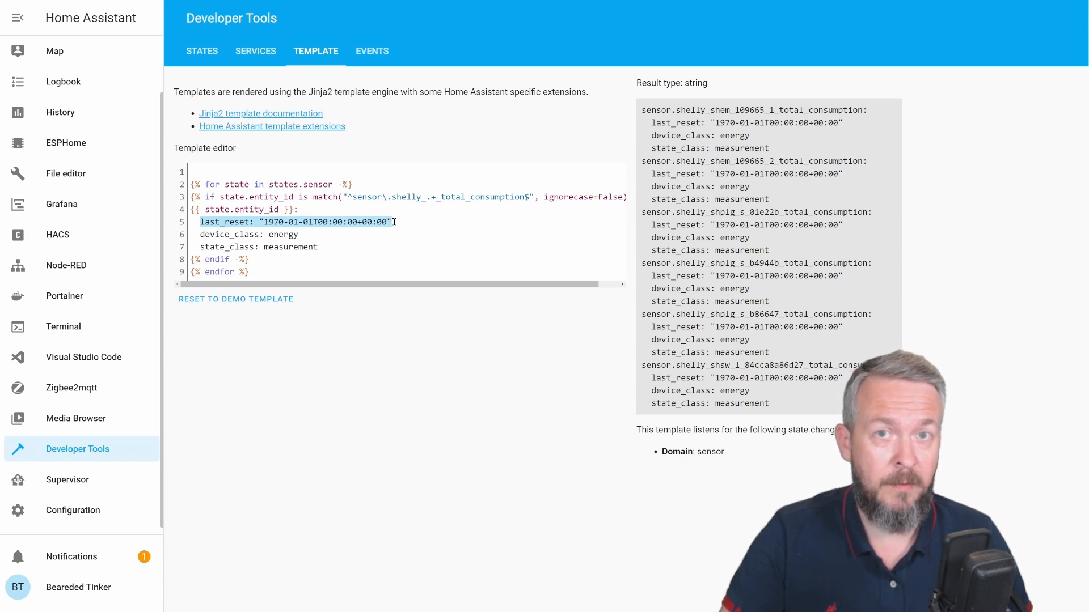
{"action": "left_click_drag", "start_coordinate": [200, 236], "coordinate": [299, 234]}
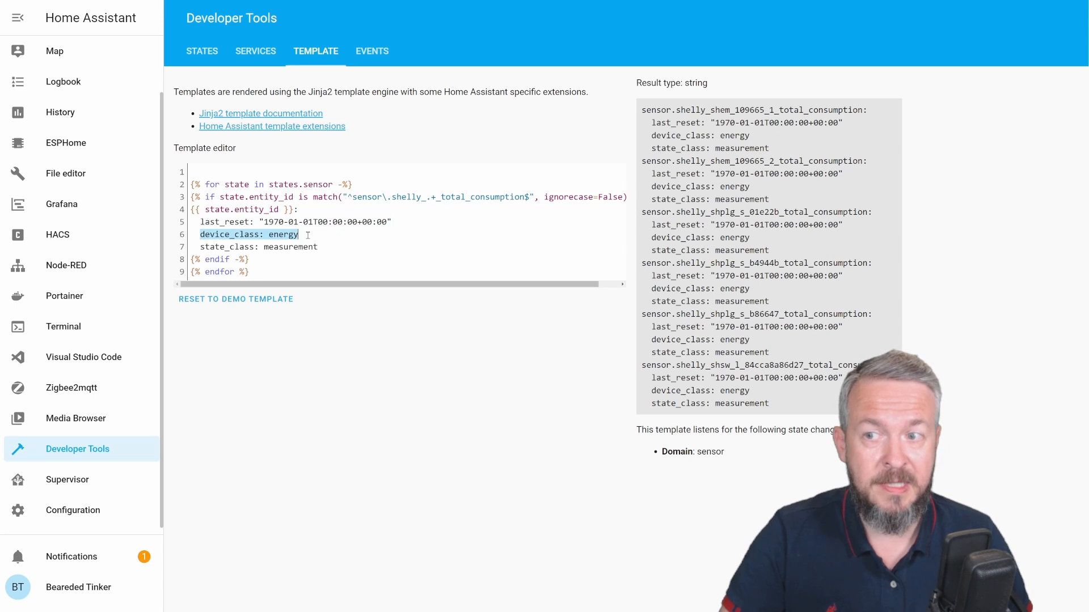
{"action": "left_click_drag", "start_coordinate": [198, 247], "coordinate": [332, 248]}
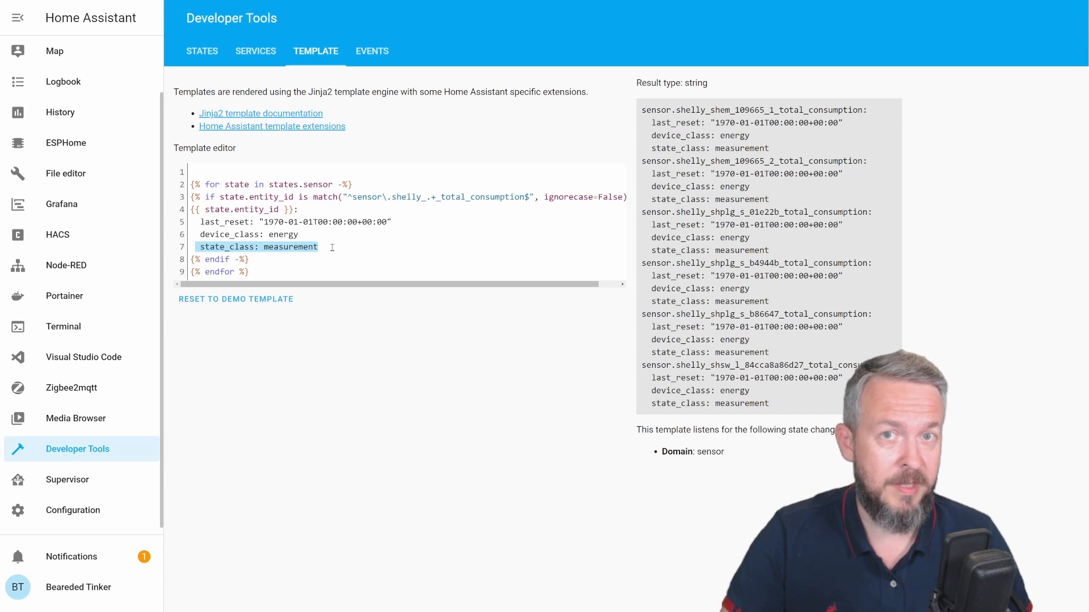
Select the template code and then the whole rendered customize YAML result.
{"action": "key", "text": "ctrl+a"}
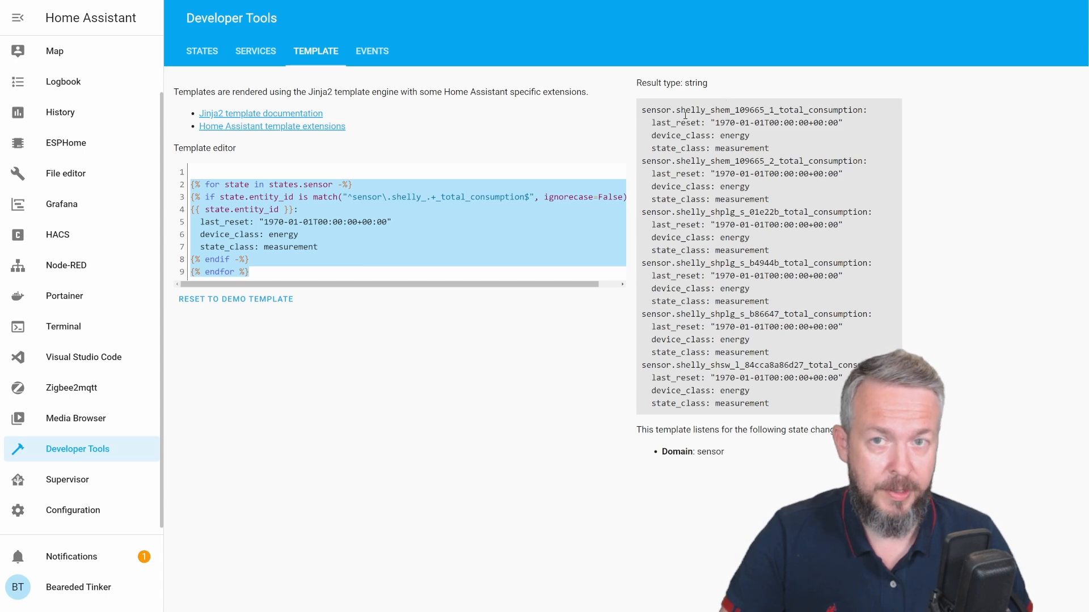
{"action": "left_click_drag", "start_coordinate": [644, 109], "coordinate": [770, 404]}
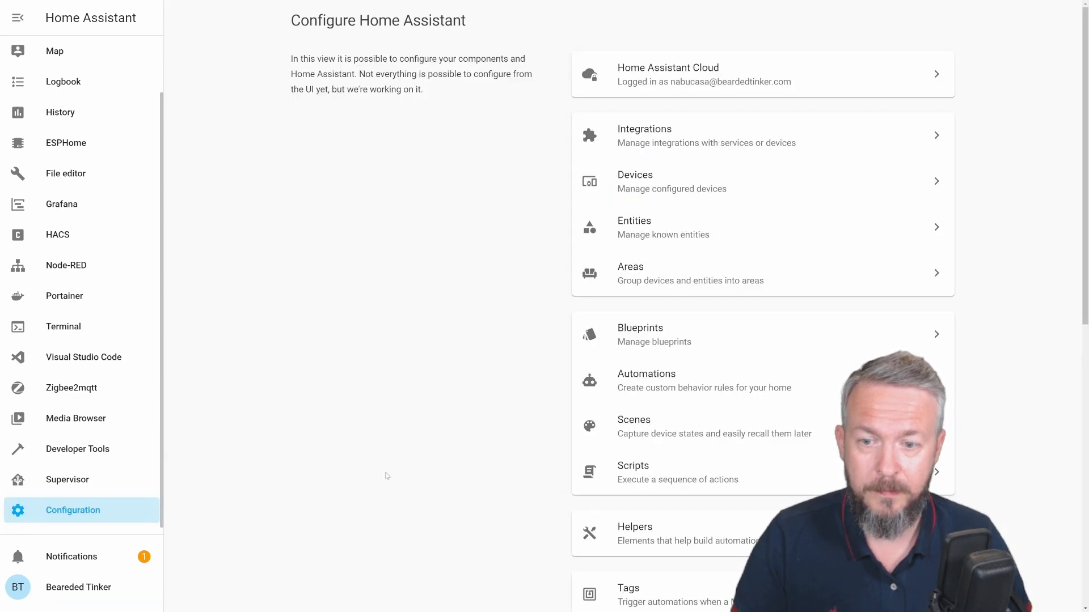
{"action": "scroll", "coordinate": [668, 551], "scroll_direction": "down", "scroll_amount": 1}
{"action": "scroll", "coordinate": [668, 551], "scroll_direction": "down", "scroll_amount": 5}
{"action": "left_click", "coordinate": [672, 574]}
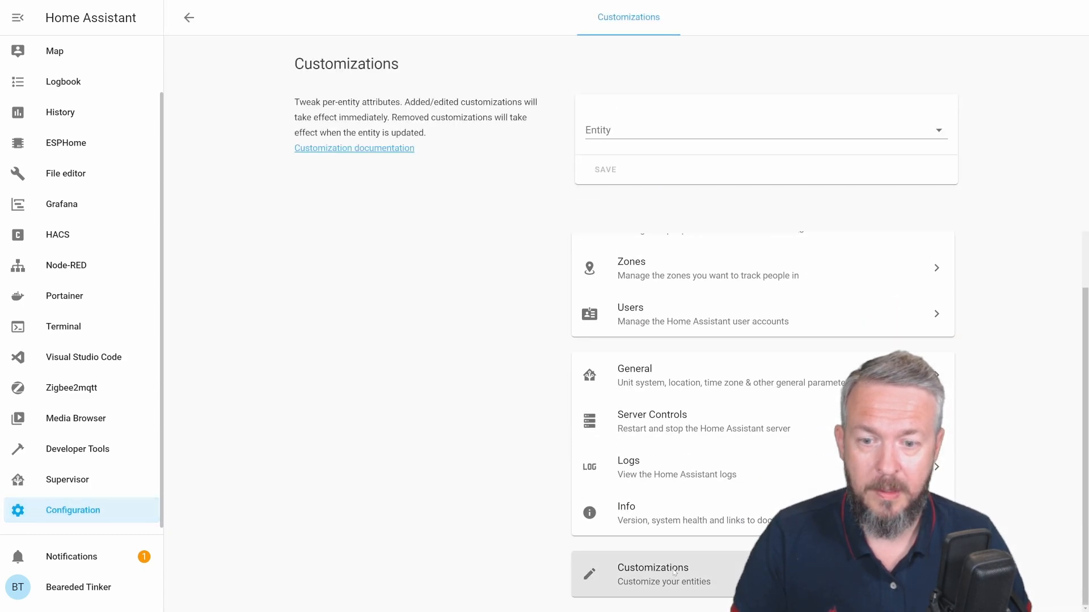
{"action": "left_click", "coordinate": [683, 124]}
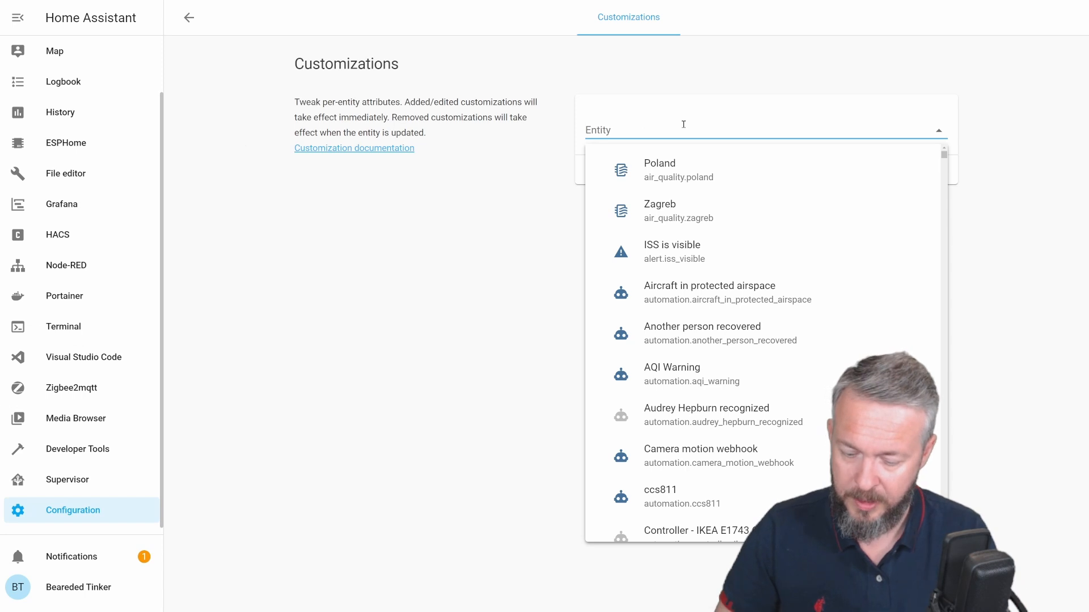
{"action": "type", "text": "total"}
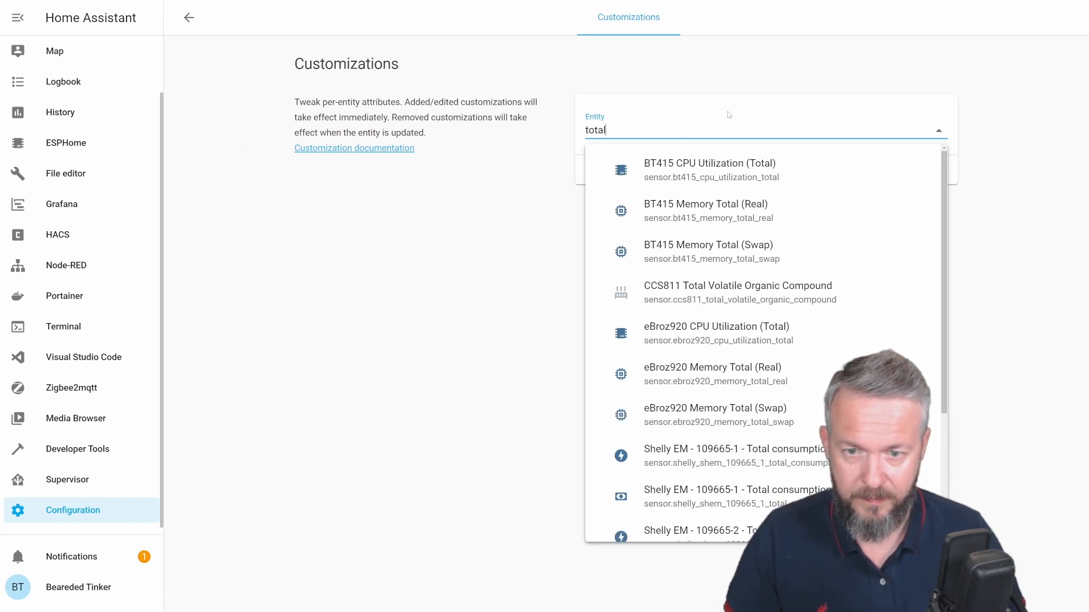
{"action": "left_click", "coordinate": [706, 455]}
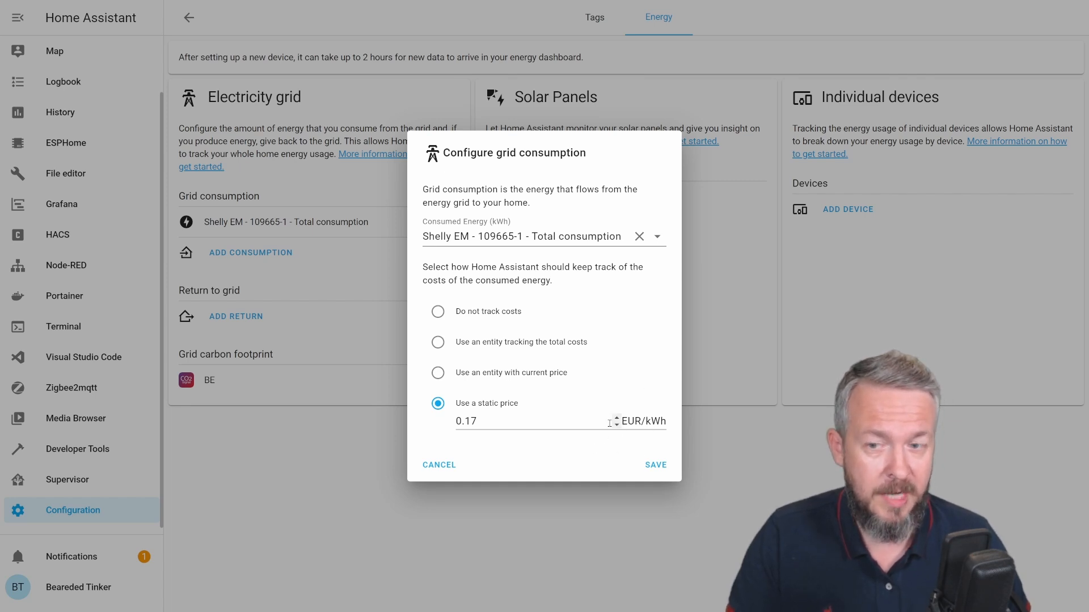
{"action": "left_click", "coordinate": [440, 465]}
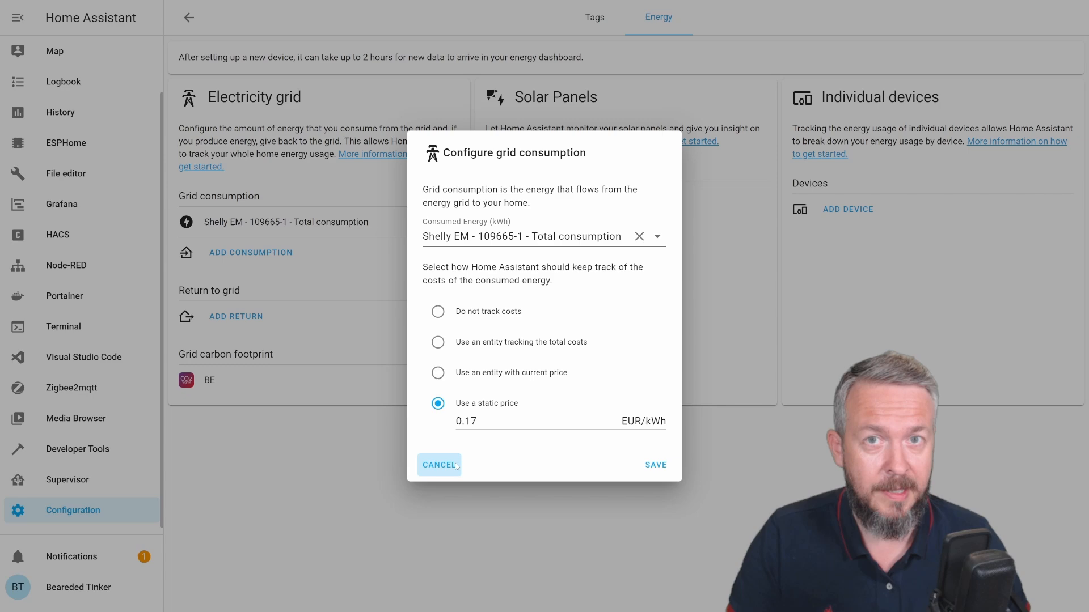
In Configuration > General, select the current EUR value in the Currency setting.
{"action": "left_click", "coordinate": [62, 514]}
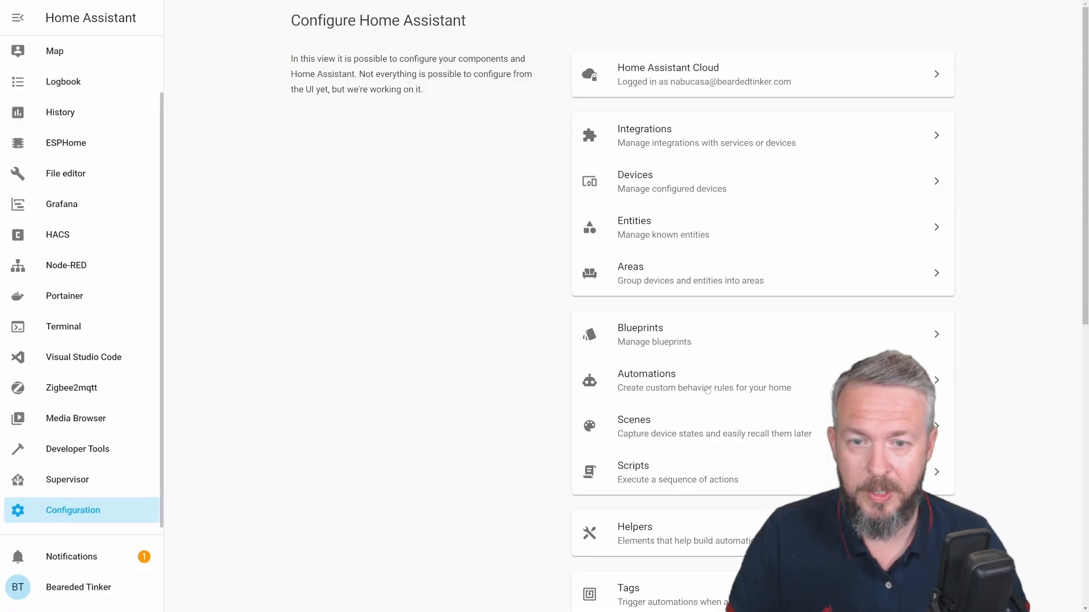
{"action": "scroll", "coordinate": [655, 392], "scroll_direction": "down", "scroll_amount": 2}
{"action": "scroll", "coordinate": [656, 391], "scroll_direction": "down", "scroll_amount": 3}
{"action": "scroll", "coordinate": [655, 382], "scroll_direction": "down", "scroll_amount": 2}
{"action": "left_click", "coordinate": [655, 381]}
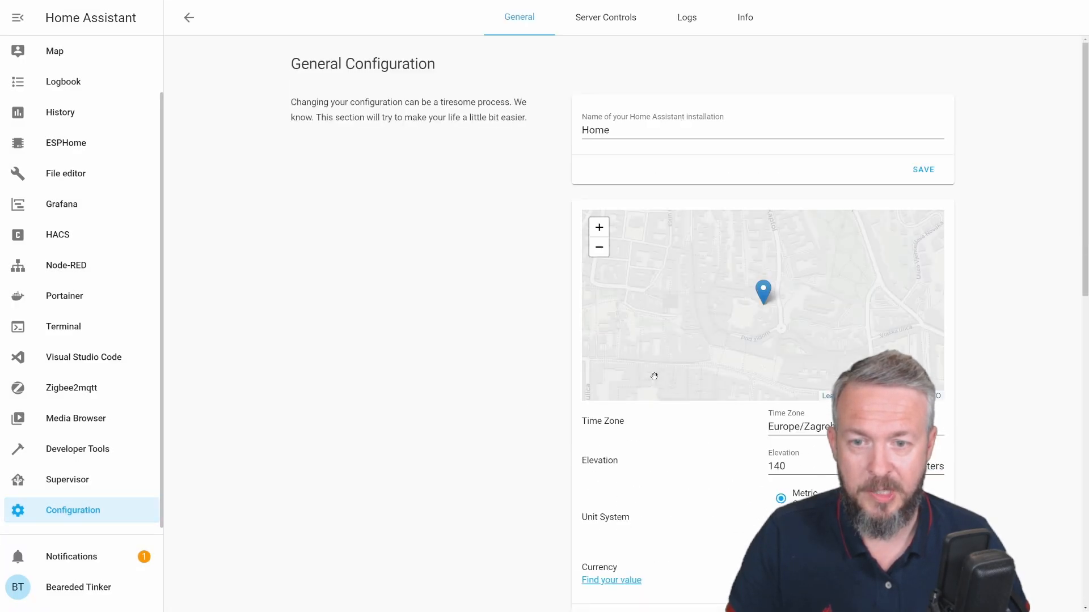
{"action": "scroll", "coordinate": [507, 368], "scroll_direction": "down", "scroll_amount": 5}
{"action": "left_click", "coordinate": [817, 366]}
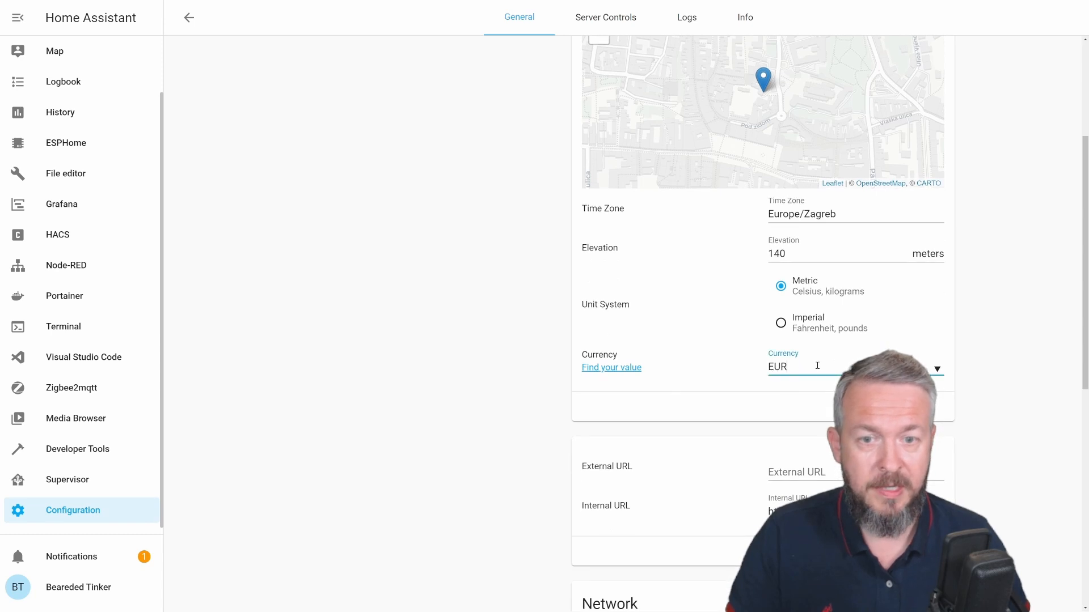
{"action": "left_click_drag", "start_coordinate": [828, 368], "coordinate": [753, 372]}
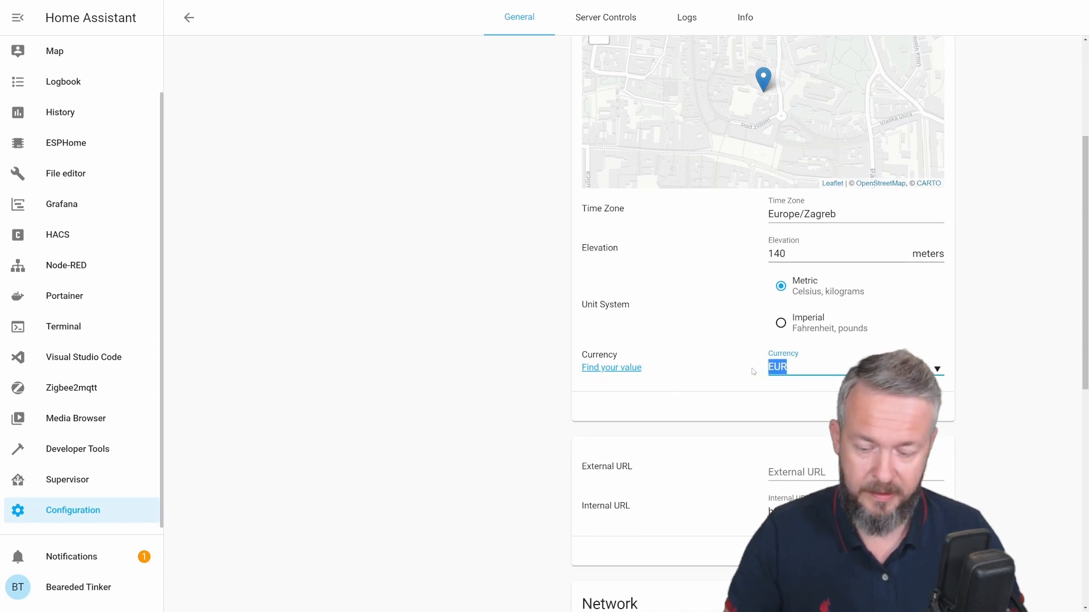
{"action": "type", "text": "HR"}
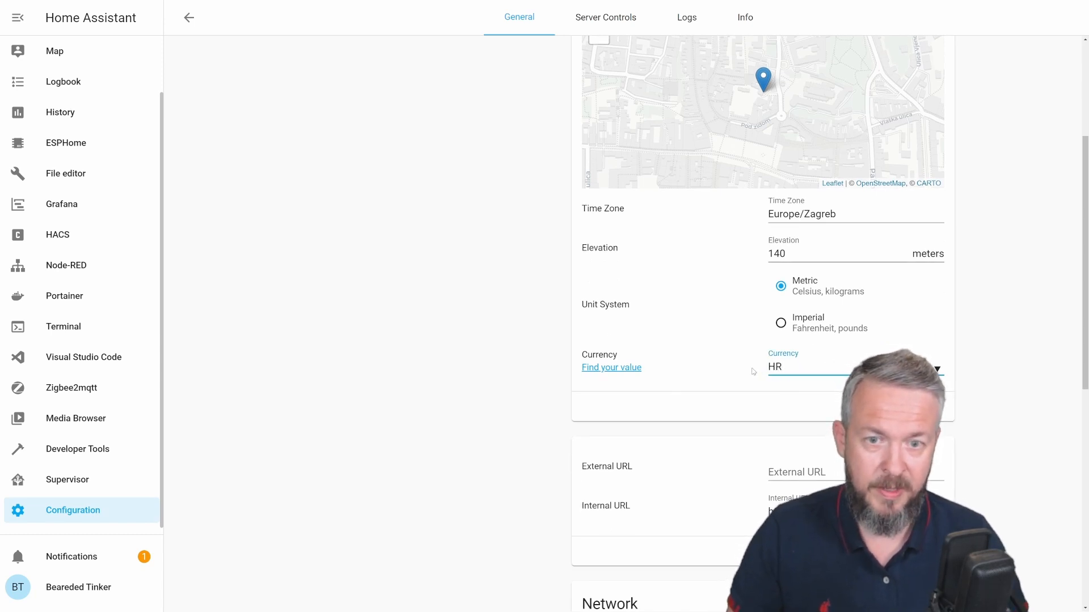
{"action": "type", "text": "K"}
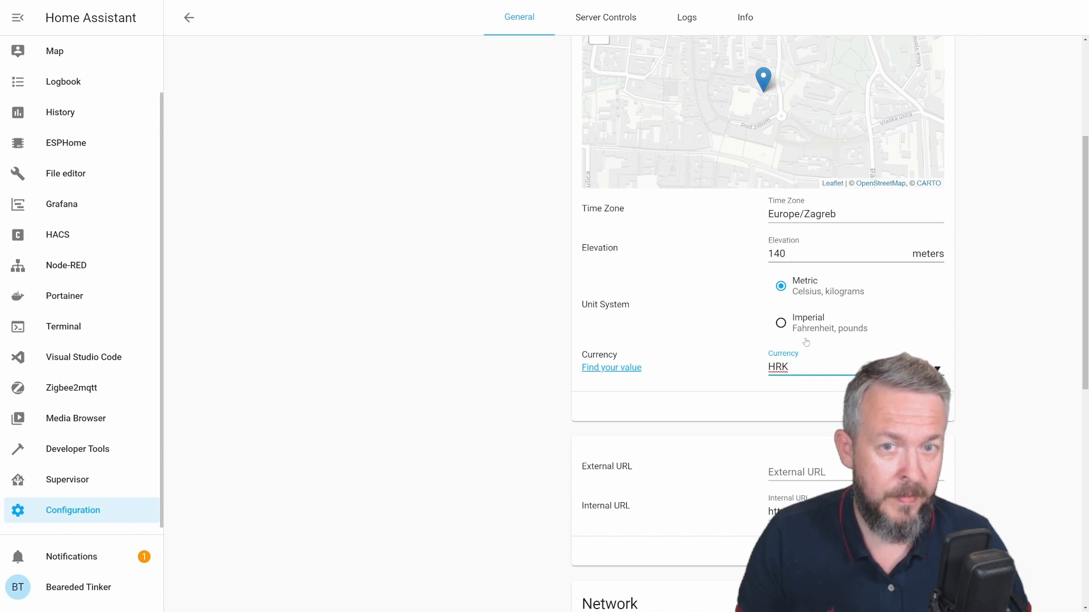
{"action": "scroll", "coordinate": [805, 341], "scroll_direction": "up", "scroll_amount": 3}
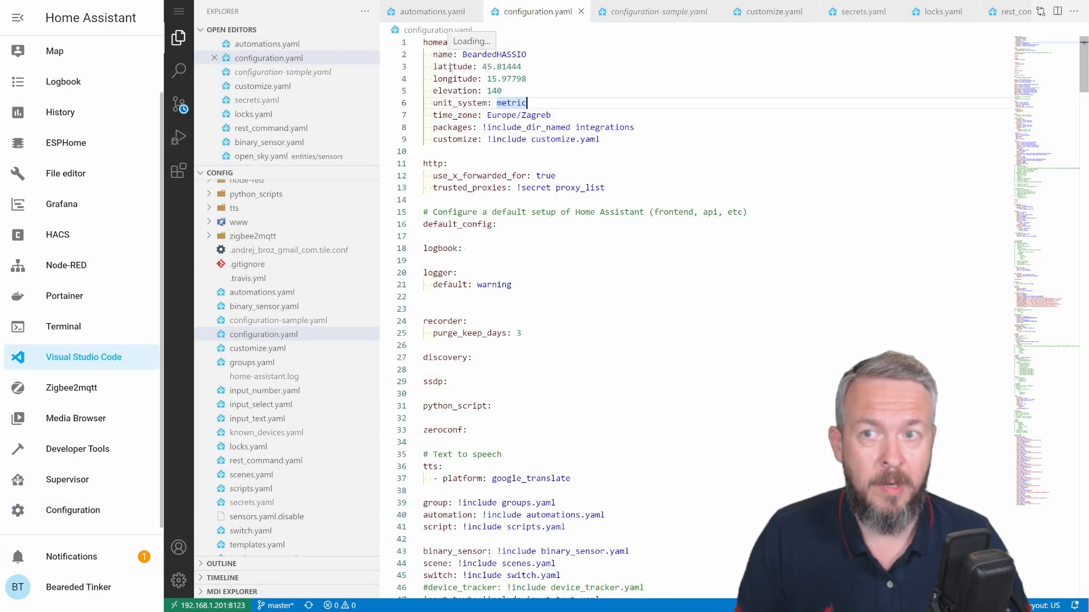
Add 'currency: HRK' under homeassistant: after the customize include in configuration.yaml.
{"action": "left_click", "coordinate": [622, 139]}
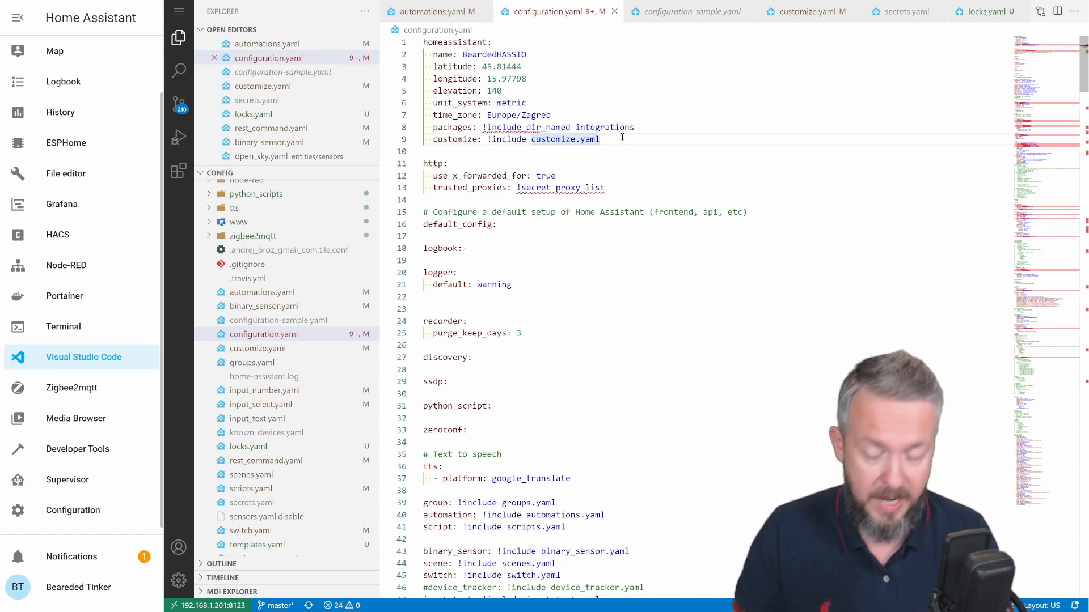
{"action": "key", "text": "Return"}
{"action": "type", "text": "currency"}
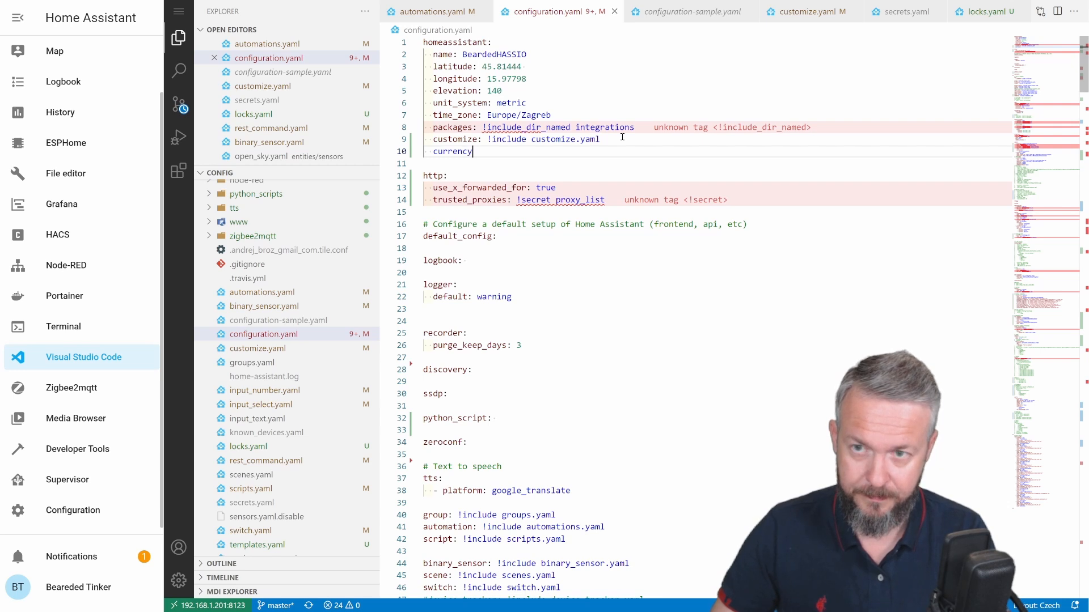
{"action": "type", "text": ": H"}
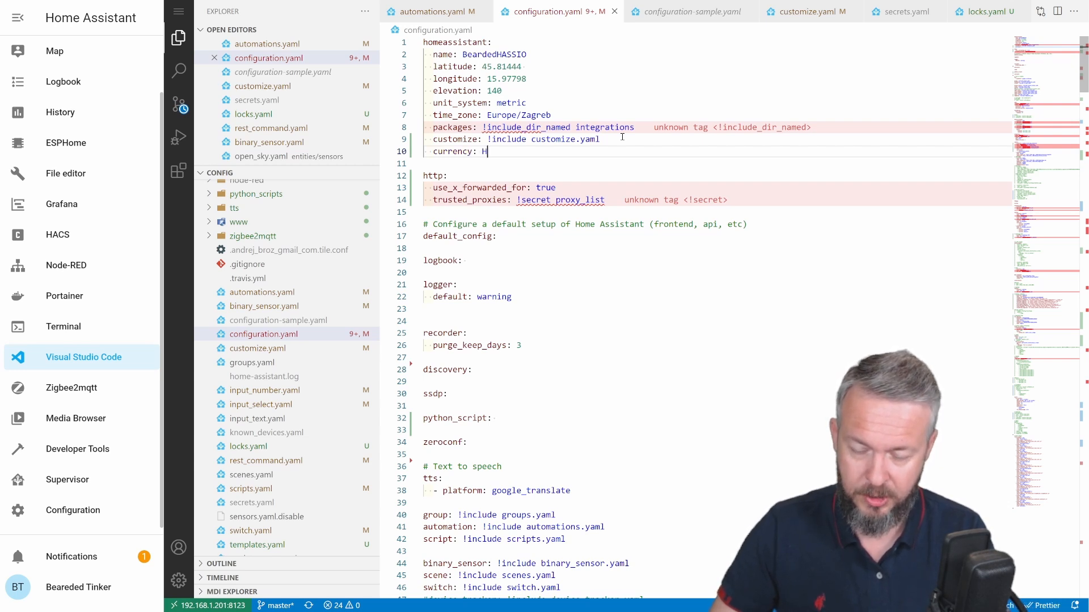
{"action": "type", "text": "RK"}
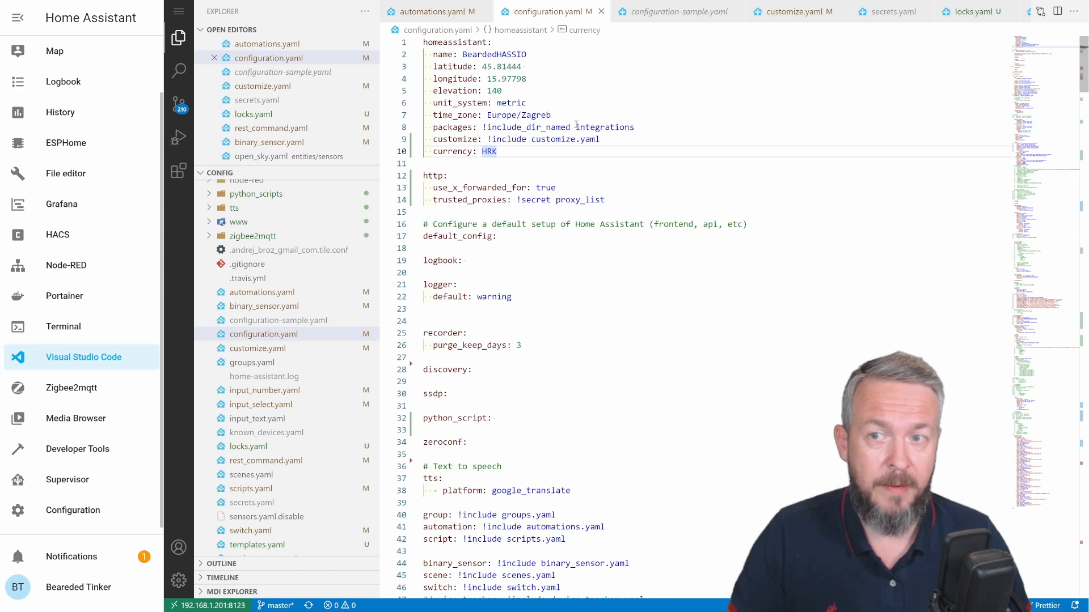
{"action": "left_click_drag", "start_coordinate": [499, 152], "coordinate": [423, 42]}
{"action": "left_click", "coordinate": [558, 151]}
{"action": "left_click_drag", "start_coordinate": [558, 152], "coordinate": [423, 152]}
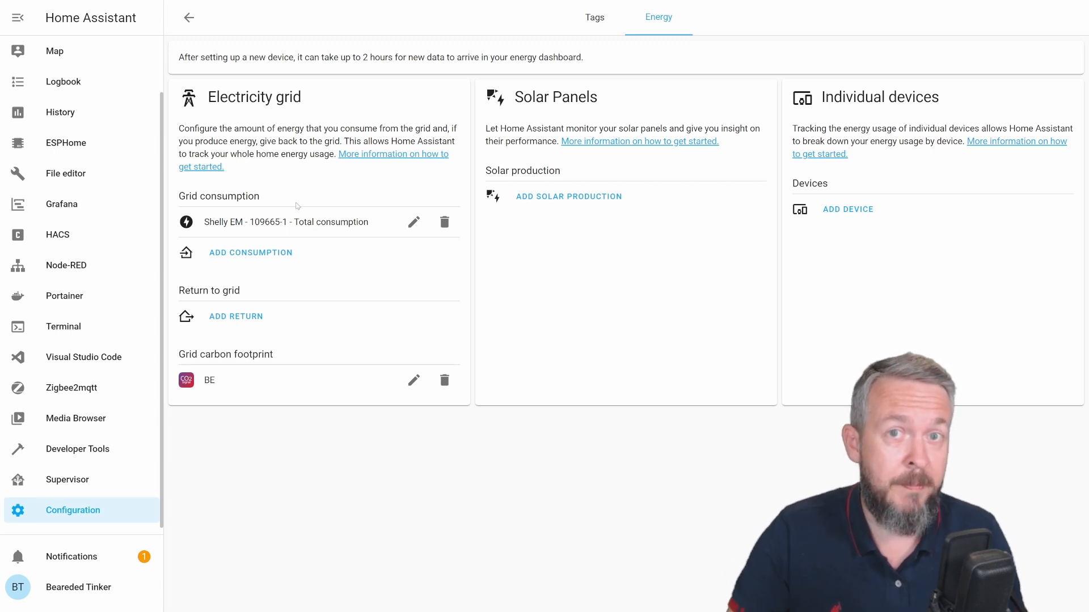
{"action": "left_click", "coordinate": [234, 316]}
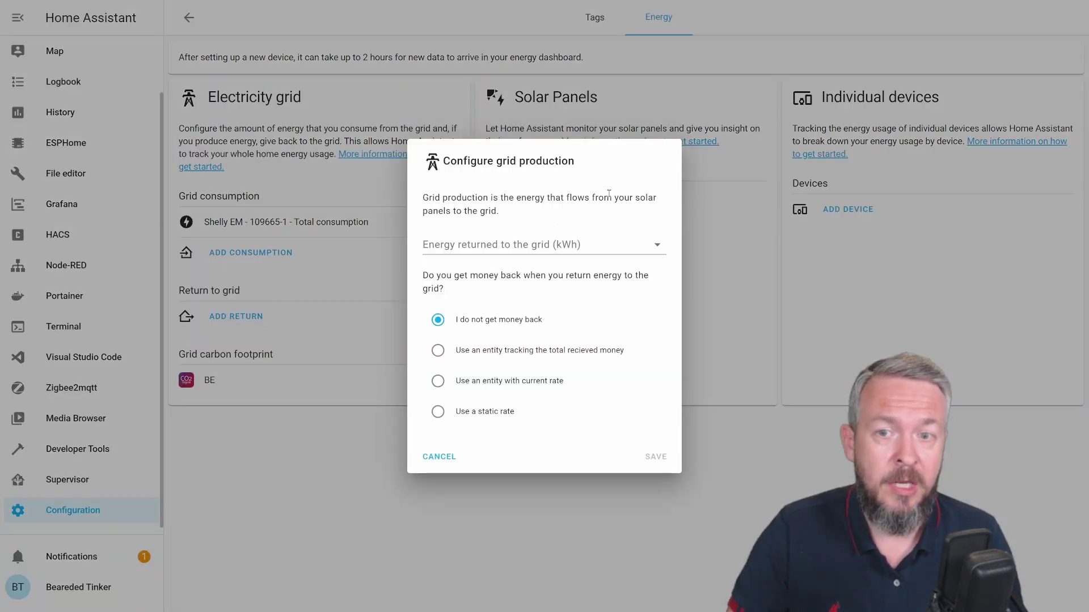
{"action": "left_click", "coordinate": [583, 244]}
{"action": "left_click", "coordinate": [573, 409]}
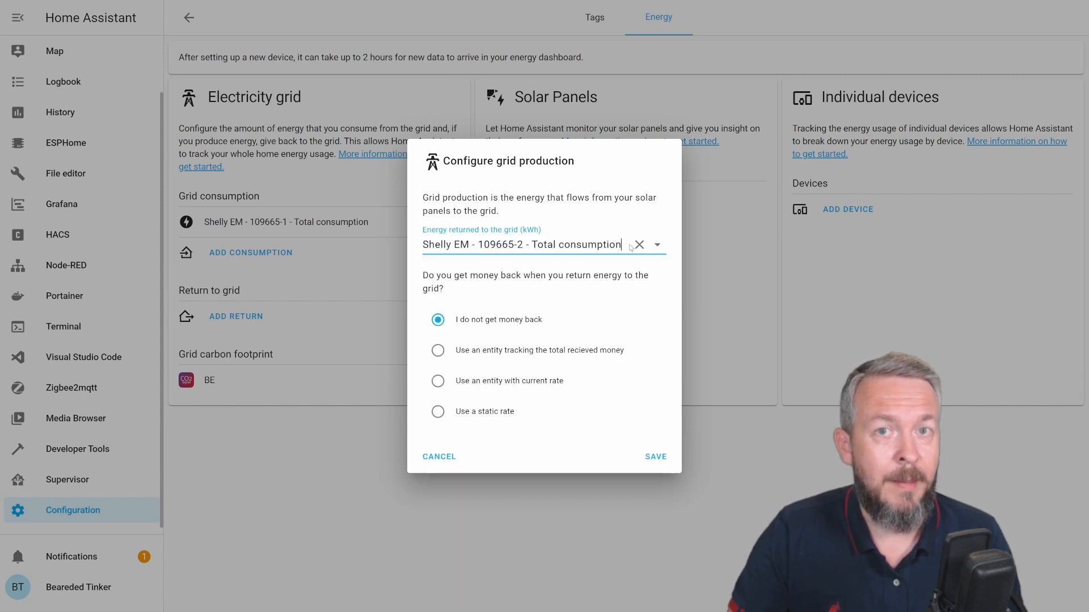
{"action": "left_click", "coordinate": [423, 464]}
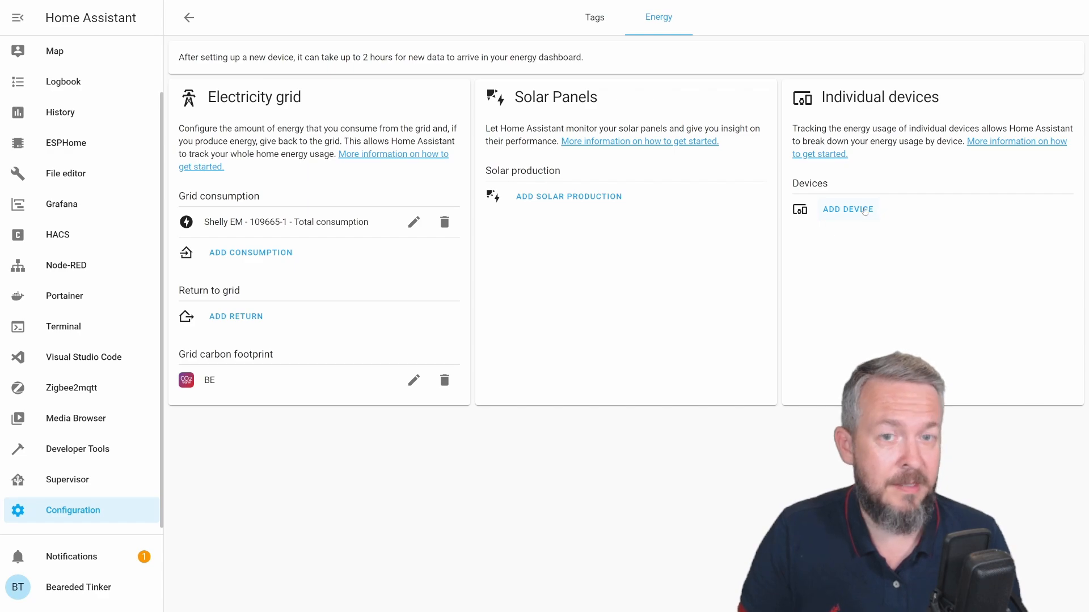
Add a Shelly device's Total consumption sensor as an individually tracked device.
{"action": "left_click", "coordinate": [865, 211]}
{"action": "left_click", "coordinate": [544, 321]}
{"action": "left_click", "coordinate": [559, 355]}
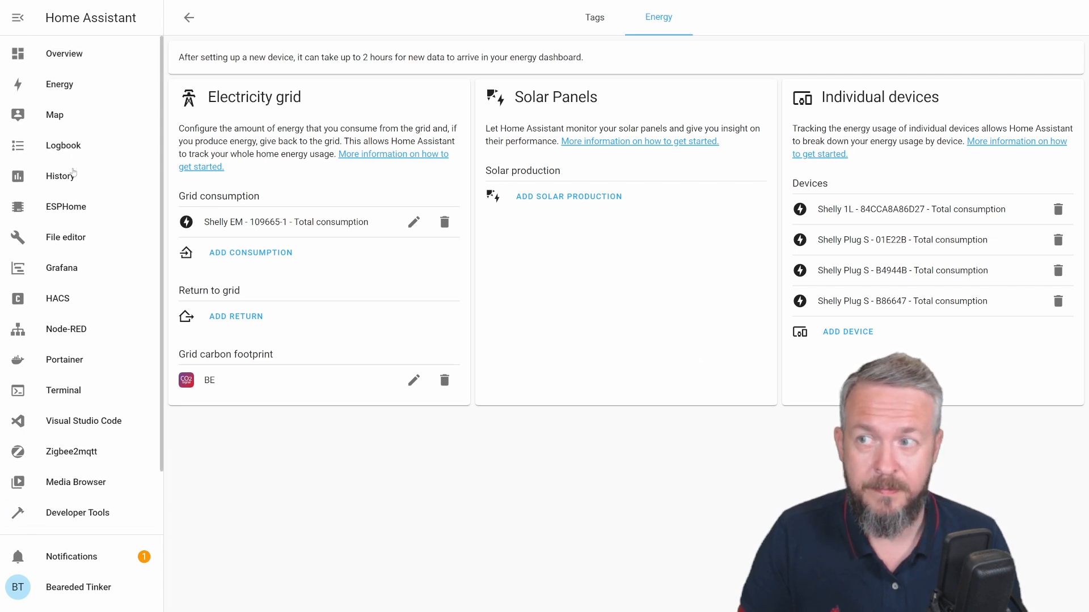
Show the Energy dashboard with today's hourly usage, sources and individual devices.
{"action": "left_click", "coordinate": [58, 84]}
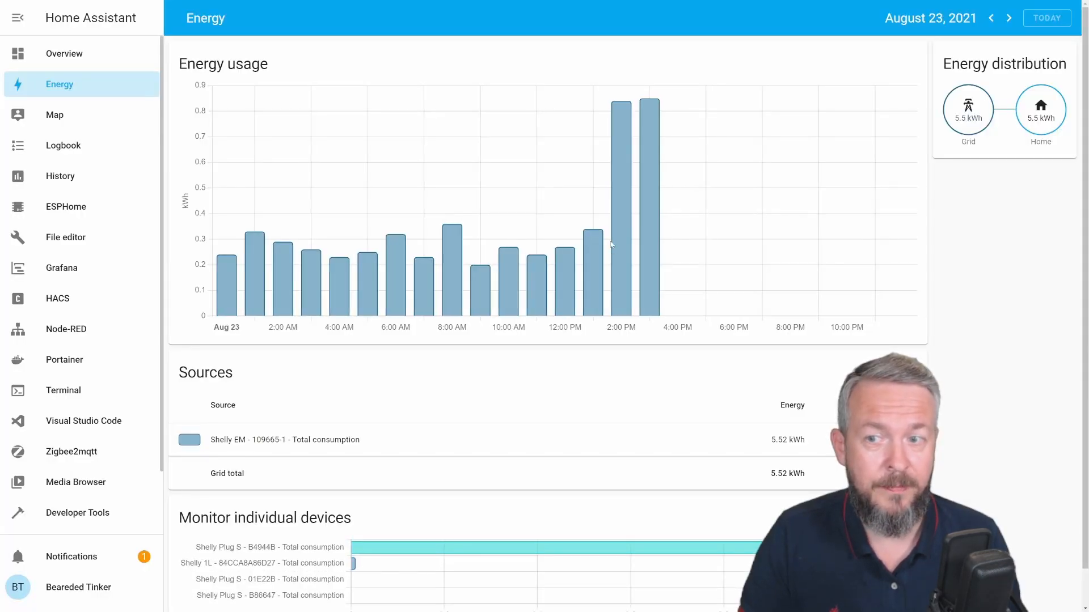
{"action": "scroll", "coordinate": [583, 211], "scroll_direction": "down", "scroll_amount": 1}
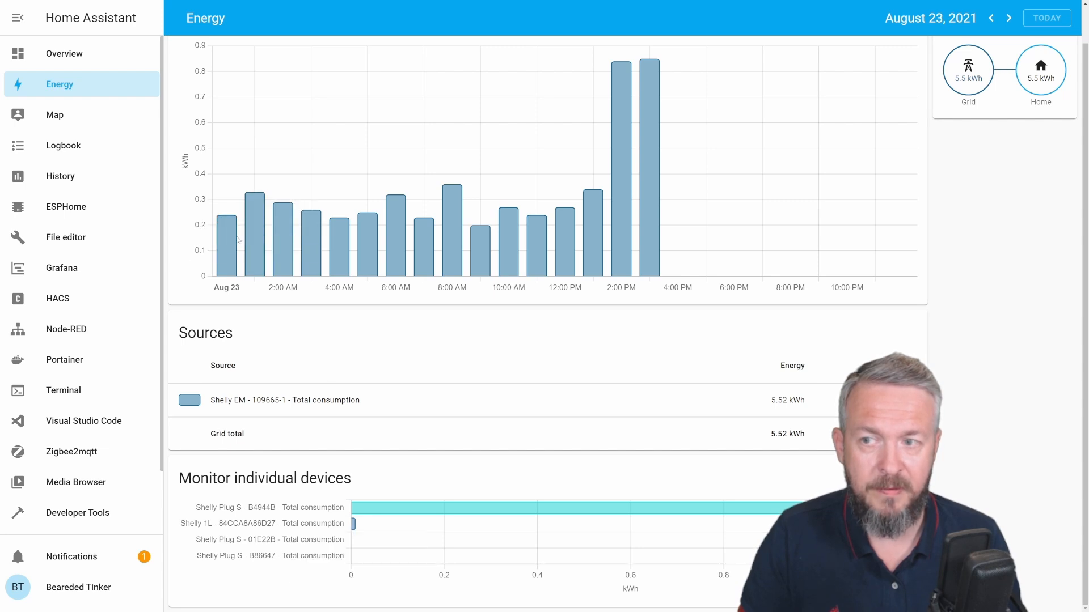
{"action": "scroll", "coordinate": [224, 239], "scroll_direction": "up", "scroll_amount": 1}
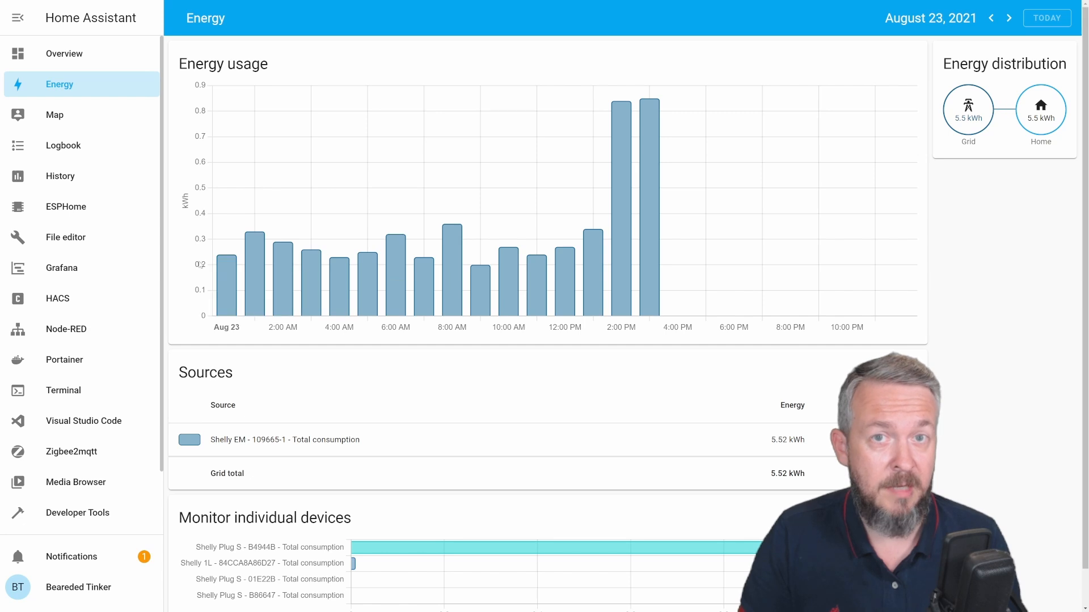
{"action": "mouse_move", "coordinate": [600, 213]}
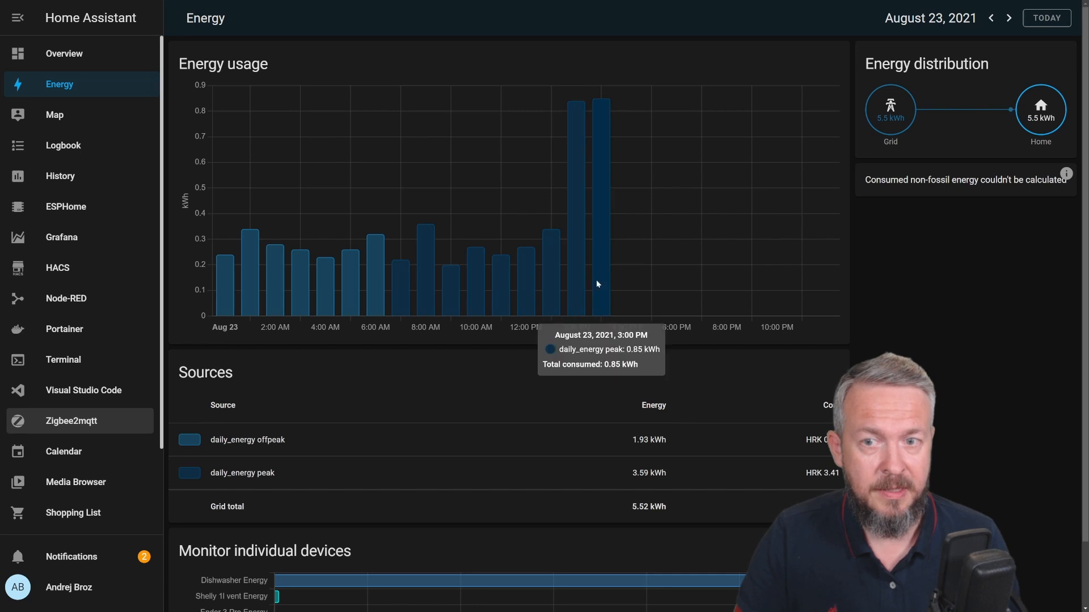
Step back through earlier days' usage on the Energy dashboard.
{"action": "left_click", "coordinate": [989, 18]}
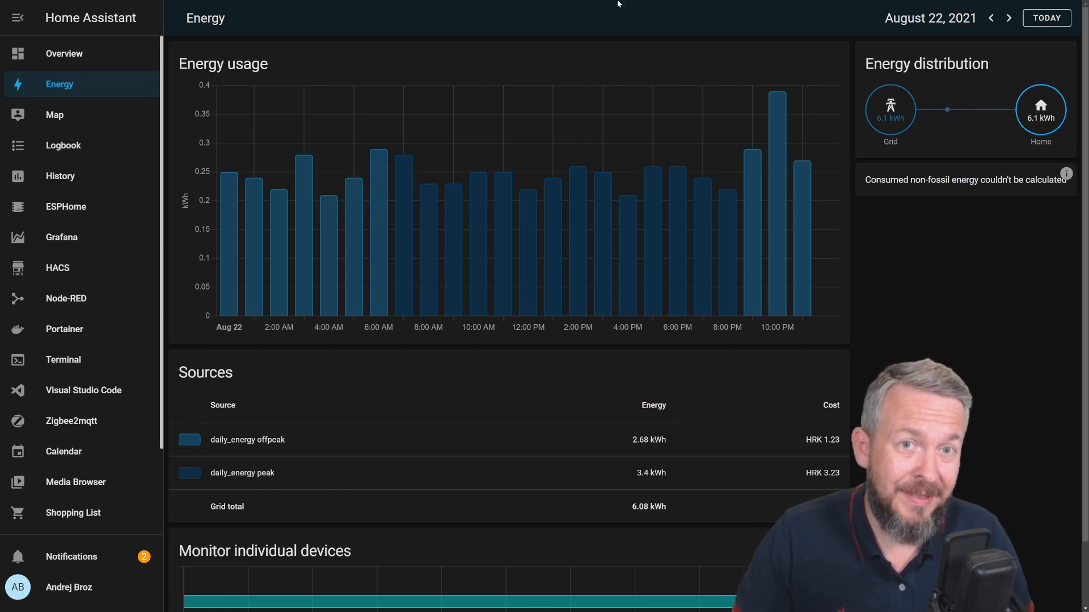
{"action": "left_click", "coordinate": [992, 24]}
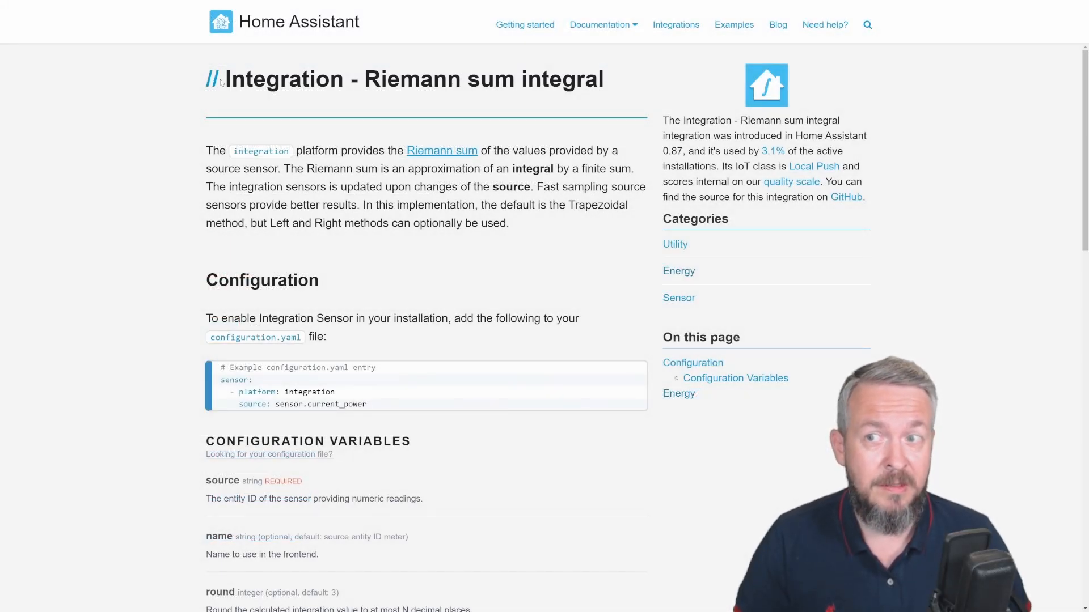
Highlight the Integration - Riemann sum integral title and the note that sensors report power in watts.
{"action": "left_click_drag", "start_coordinate": [223, 79], "coordinate": [616, 73]}
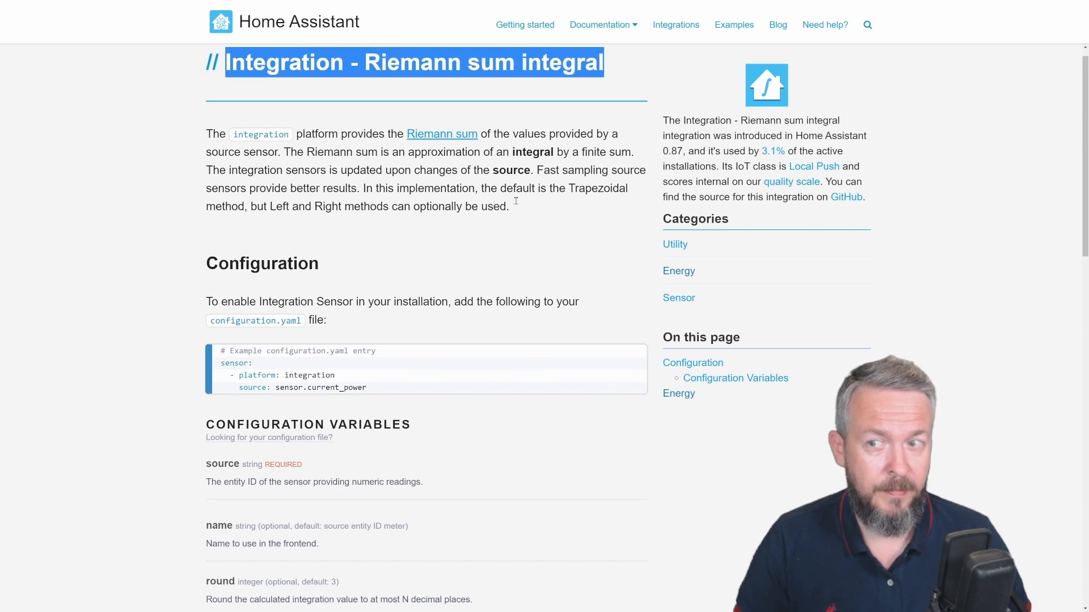
{"action": "scroll", "coordinate": [511, 204], "scroll_direction": "down", "scroll_amount": 3}
{"action": "scroll", "coordinate": [511, 204], "scroll_direction": "down", "scroll_amount": 5}
{"action": "scroll", "coordinate": [507, 209], "scroll_direction": "down", "scroll_amount": 4}
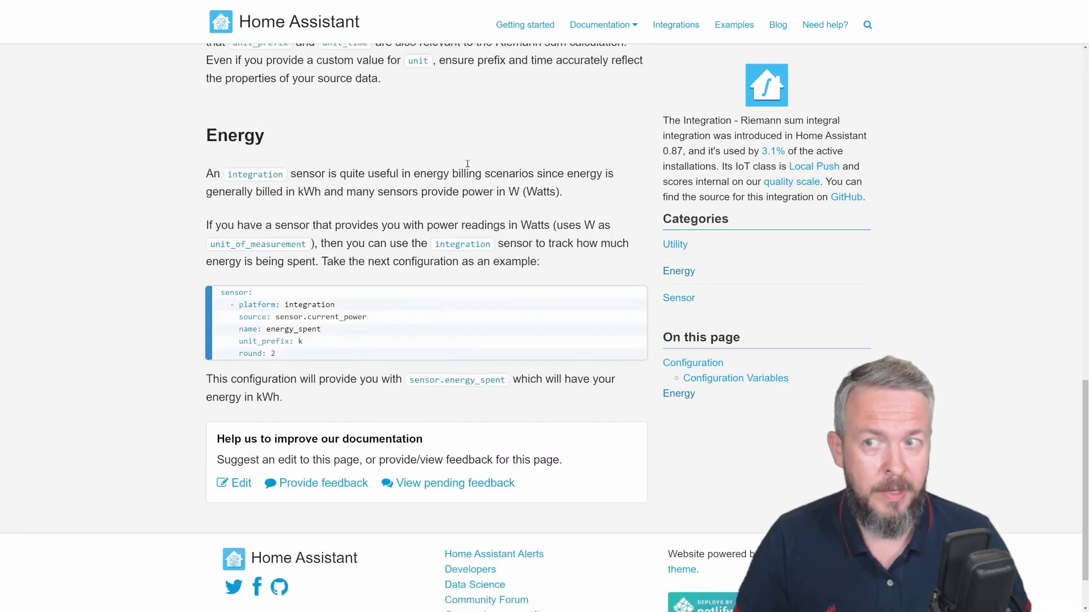
{"action": "mouse_move", "coordinate": [223, 136]}
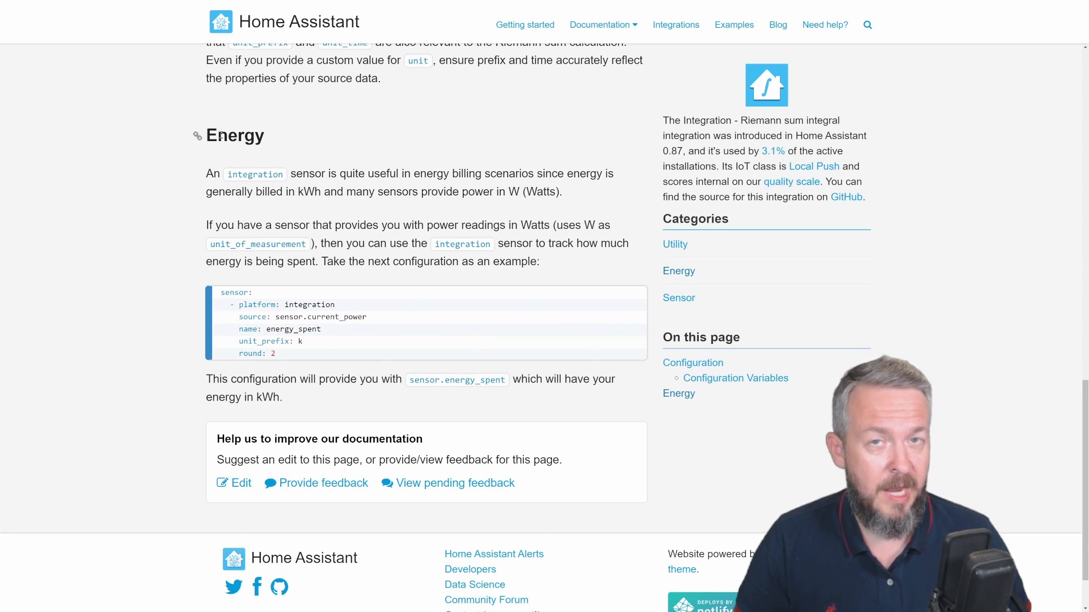
{"action": "scroll", "coordinate": [341, 141], "scroll_direction": "down", "scroll_amount": 2}
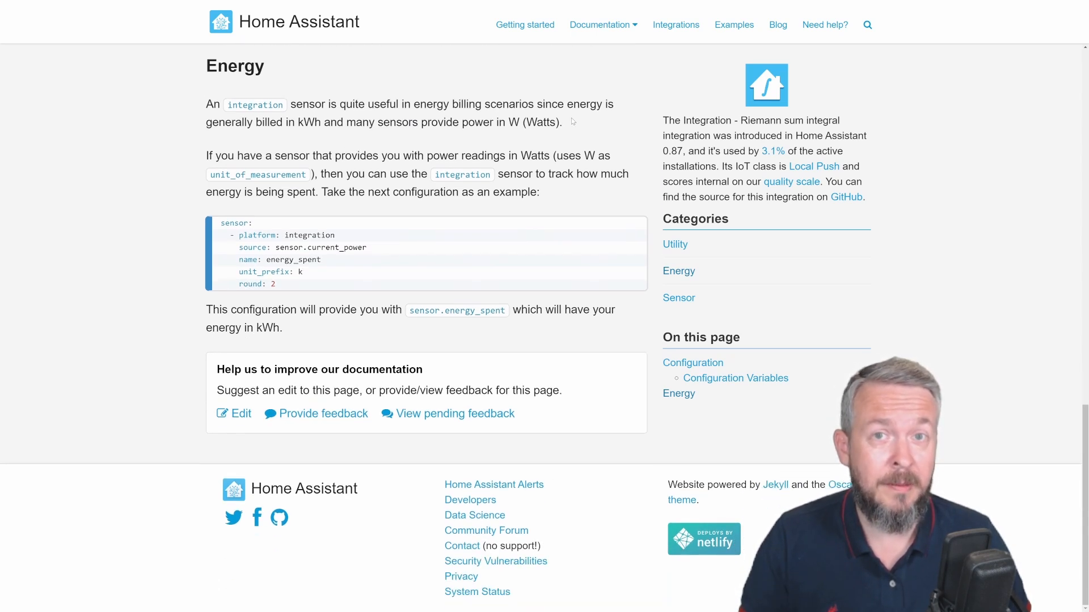
{"action": "left_click_drag", "start_coordinate": [572, 122], "coordinate": [468, 122]}
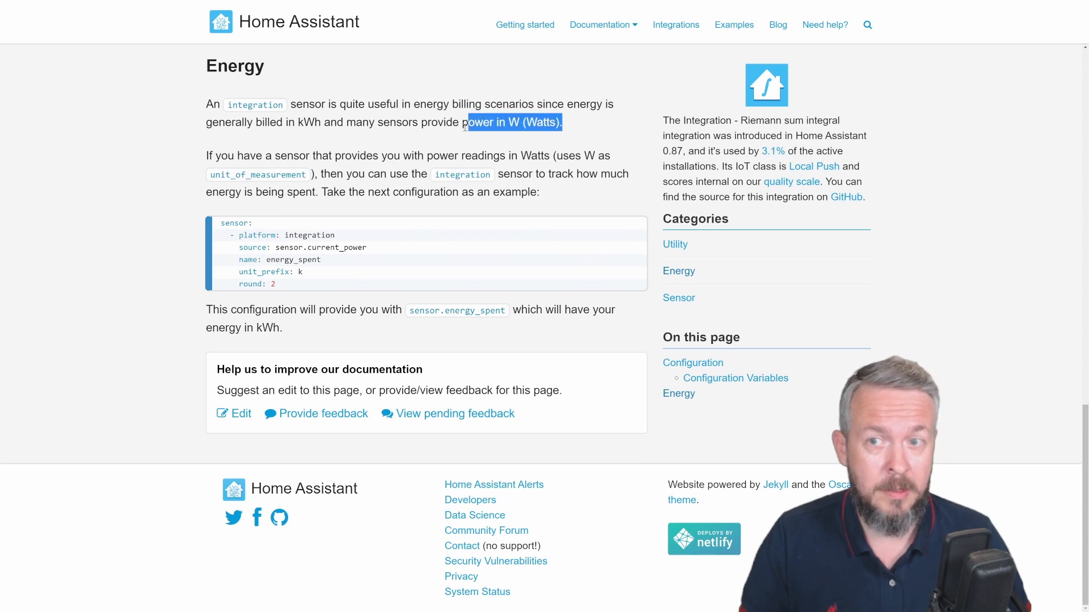
{"action": "left_click", "coordinate": [440, 134]}
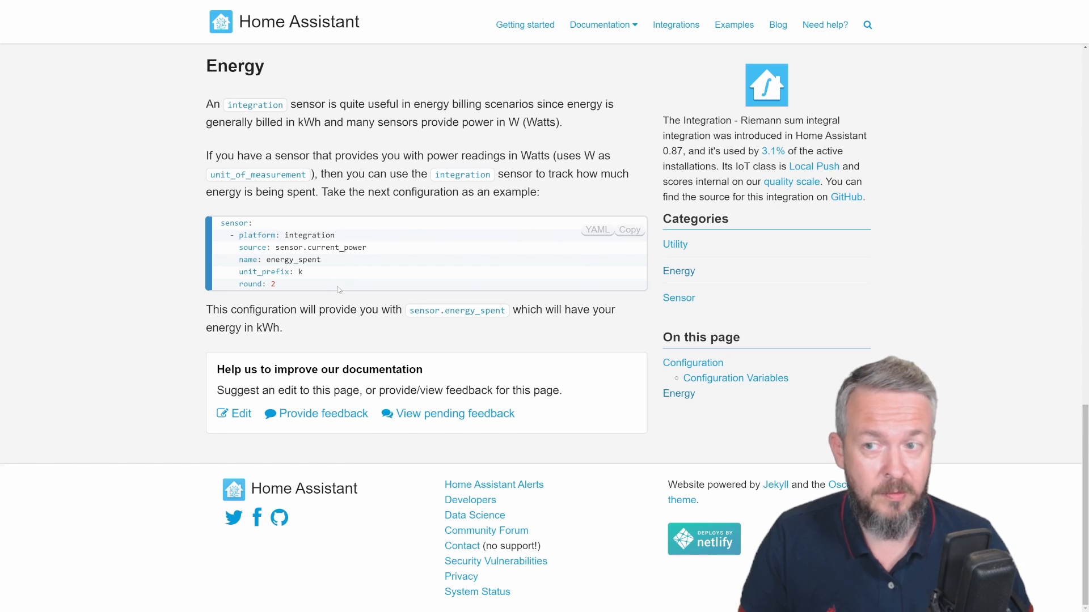
Highlight the Energy section's sample integration sensor YAML and its source sensor line.
{"action": "left_click_drag", "start_coordinate": [341, 290], "coordinate": [215, 227]}
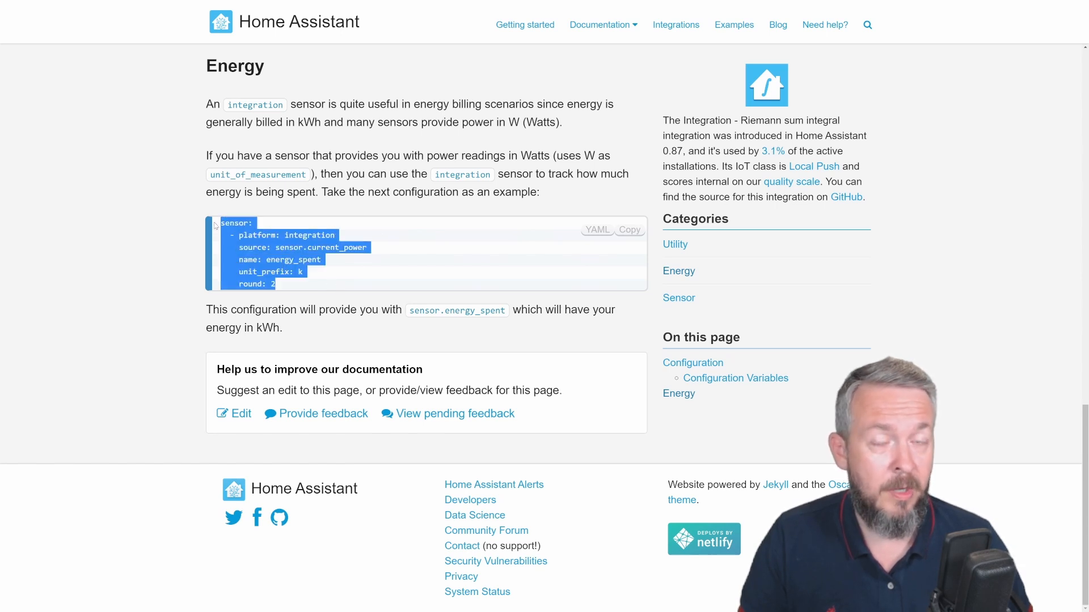
{"action": "left_click", "coordinate": [321, 236]}
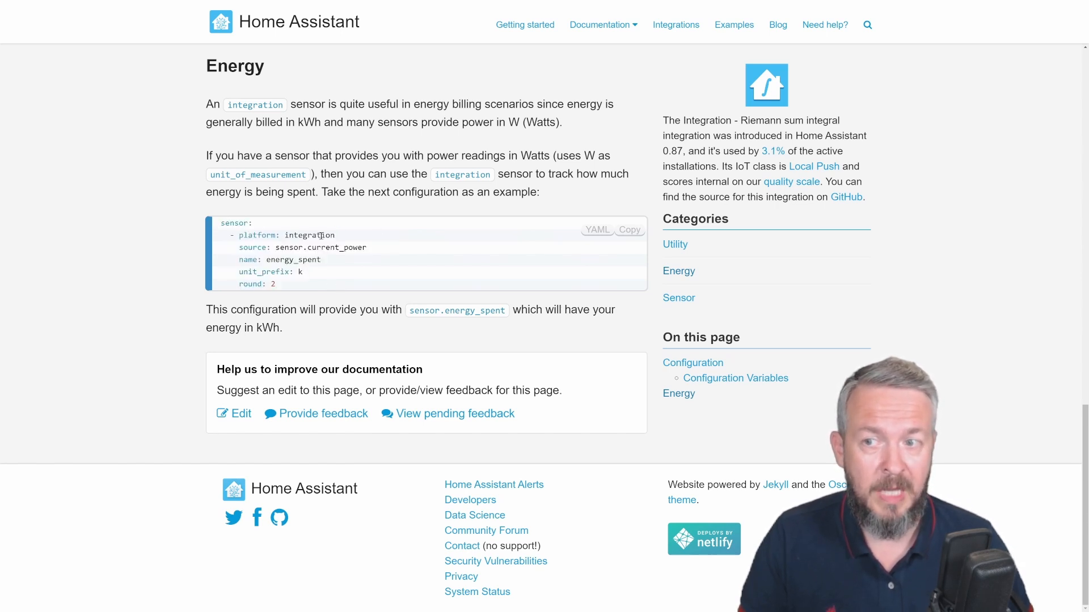
{"action": "left_click_drag", "start_coordinate": [245, 247], "coordinate": [359, 248]}
{"action": "left_click", "coordinate": [242, 259]}
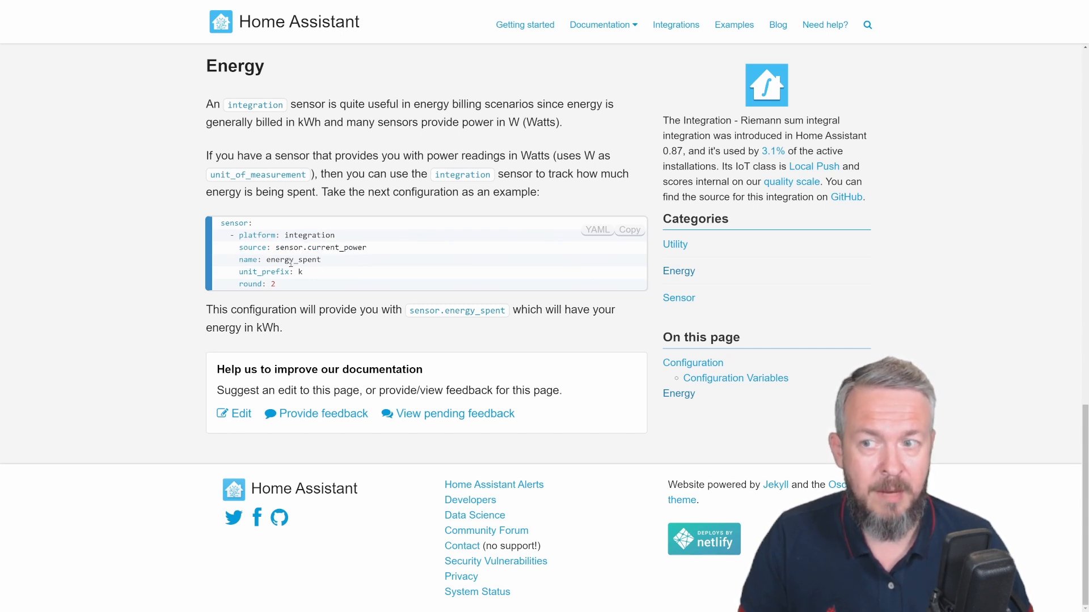